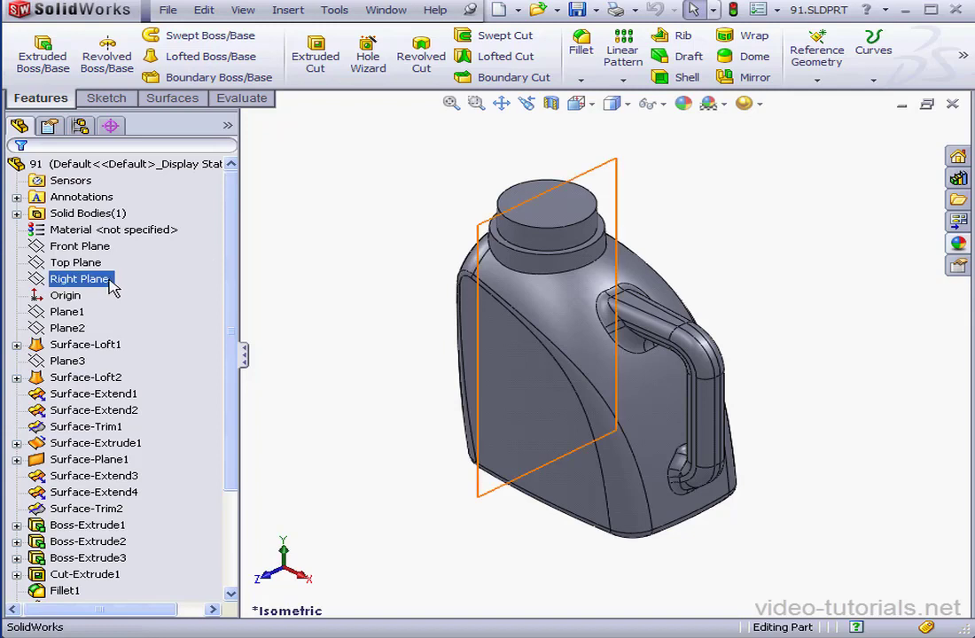
# Start a sketch on the Right Plane and view it straight on from the side opposite the handle
pyautogui.rightClick(108, 281)
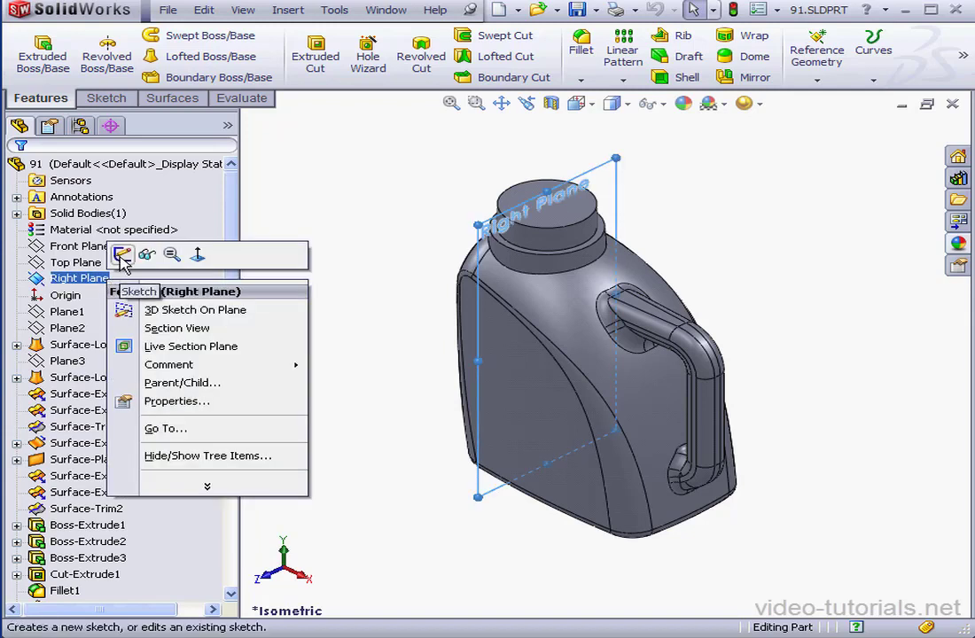
pyautogui.click(124, 255)
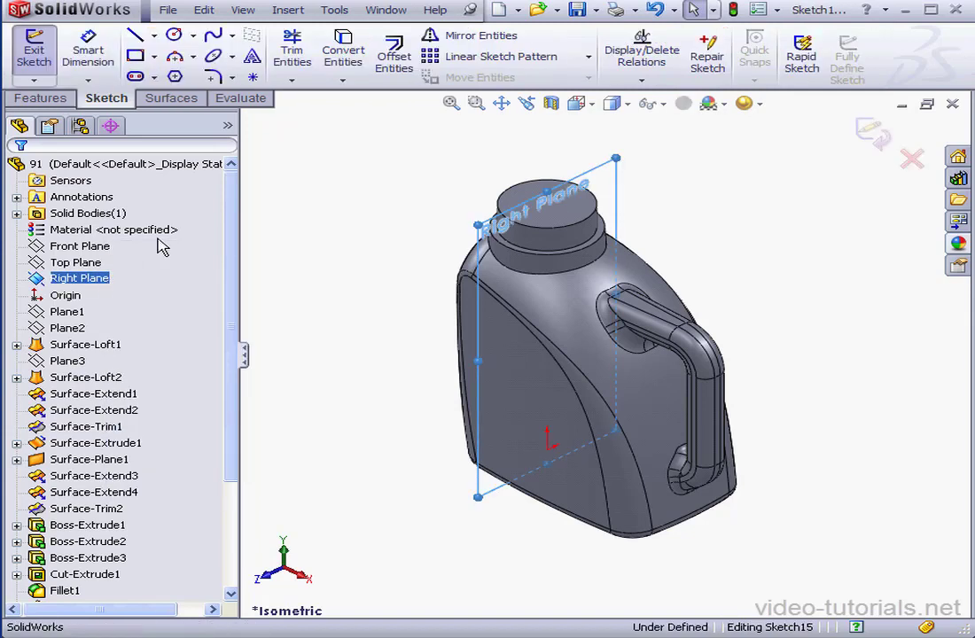
pyautogui.click(604, 104)
pyautogui.click(683, 184)
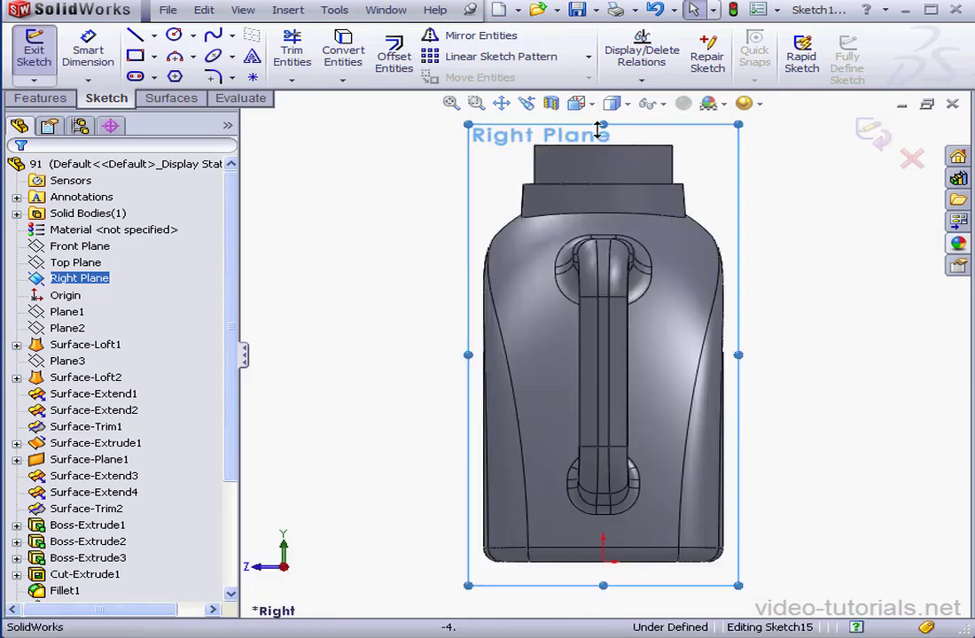
pyautogui.click(599, 111)
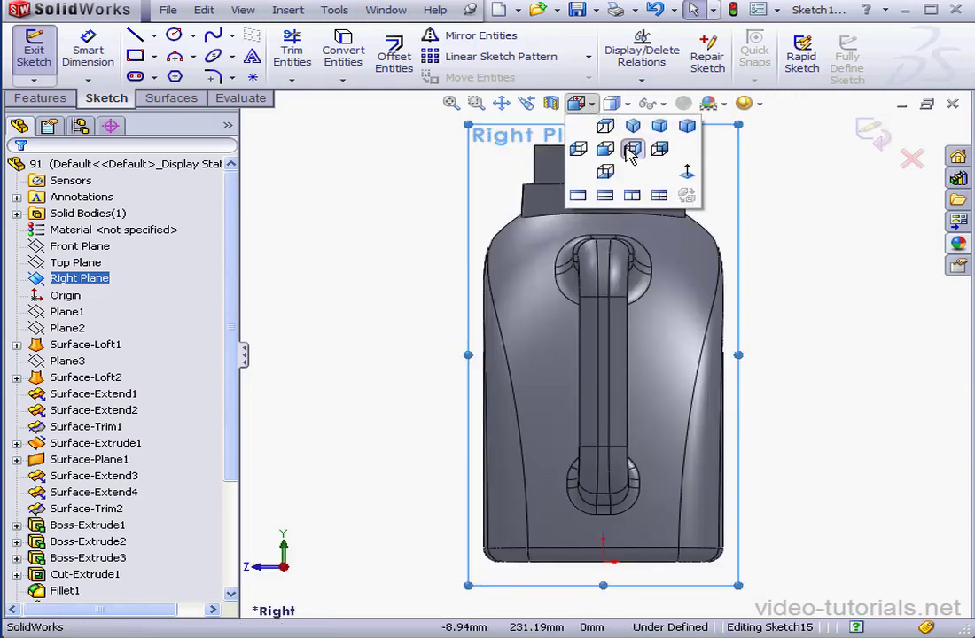
pyautogui.click(683, 167)
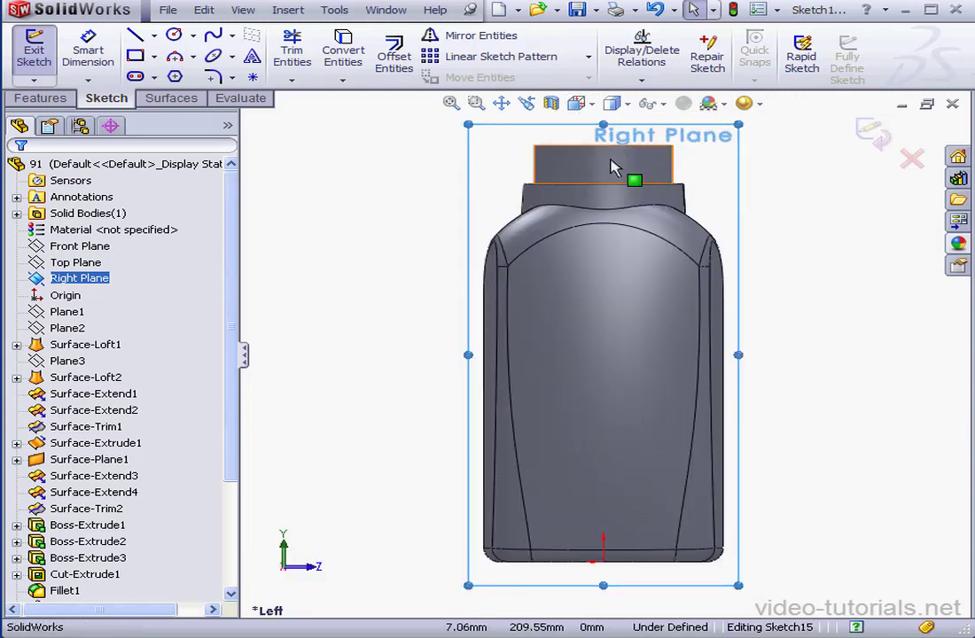
# Sketch a chain of centerlines with three verticals about 122 mm long: one above the origin, one about 21 mm left, one about 19 mm right
pyautogui.click(155, 37)
pyautogui.click(181, 74)
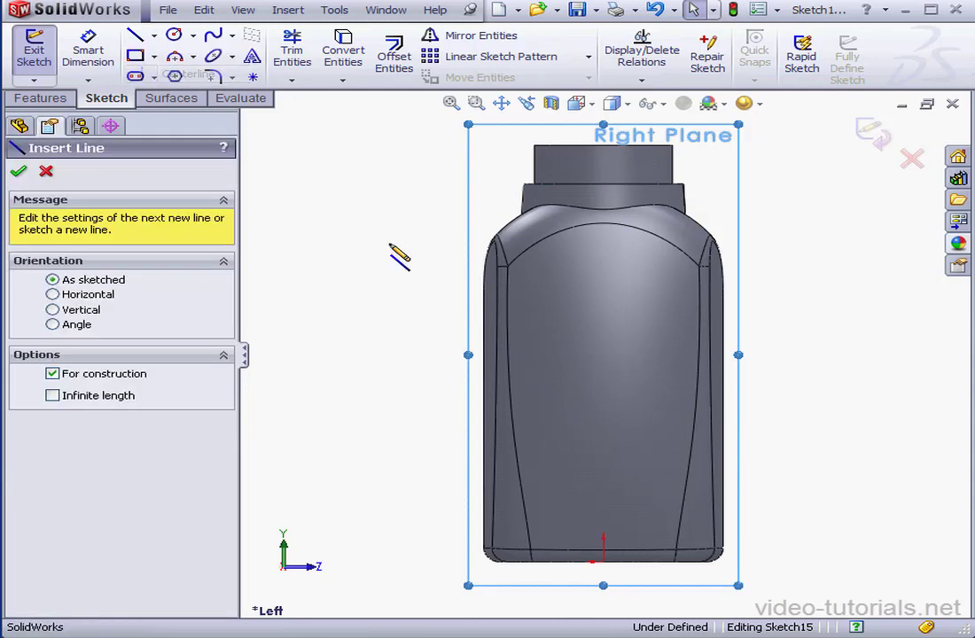
pyautogui.click(604, 516)
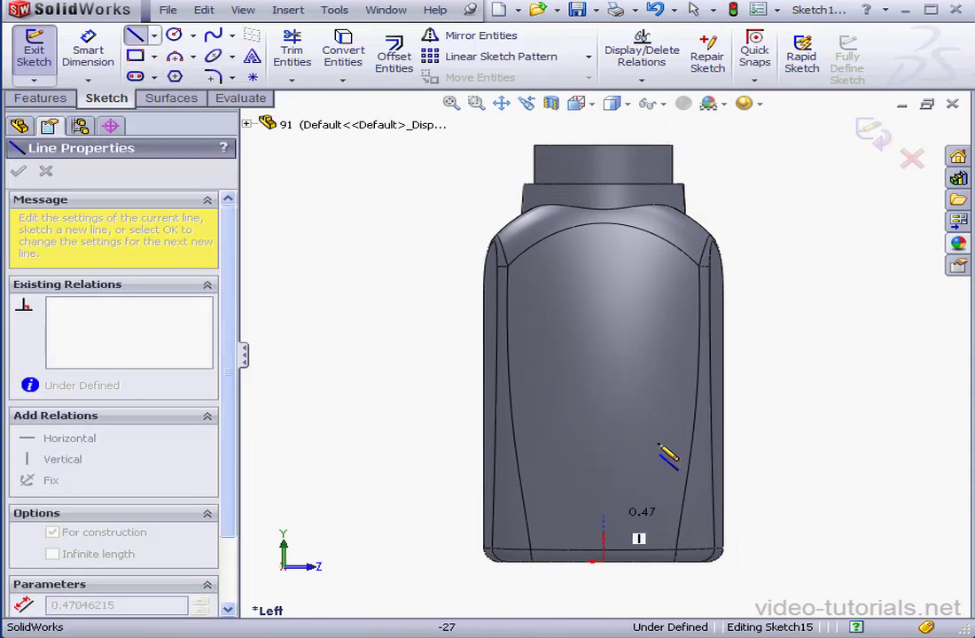
pyautogui.click(603, 280)
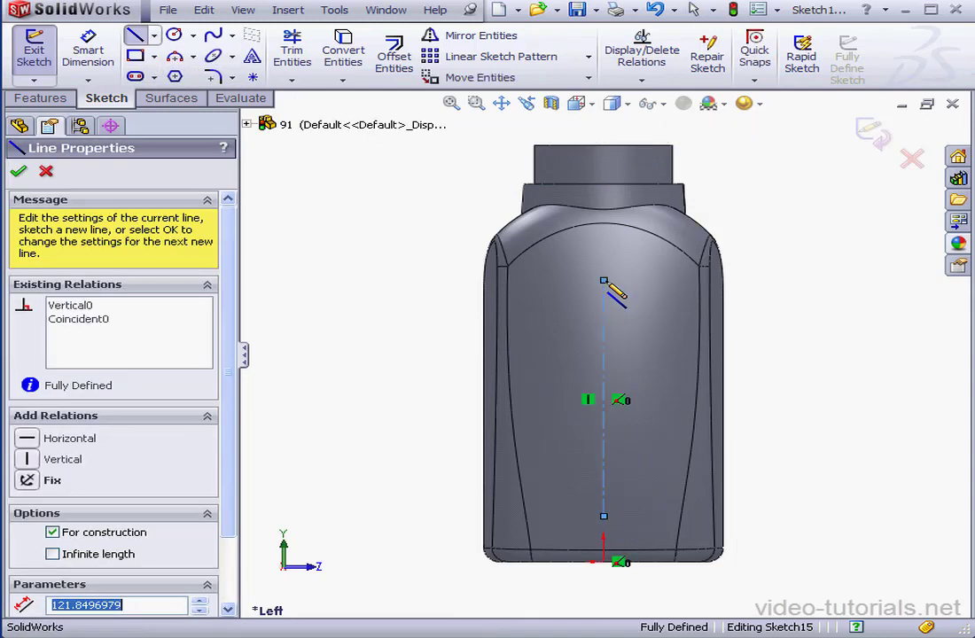
pyautogui.click(556, 280)
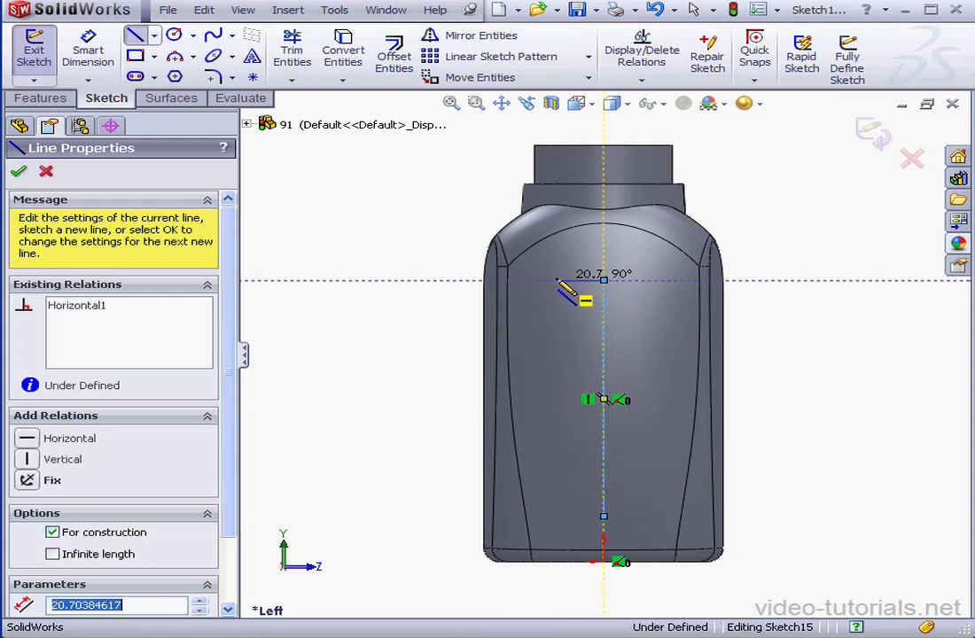
pyautogui.click(557, 516)
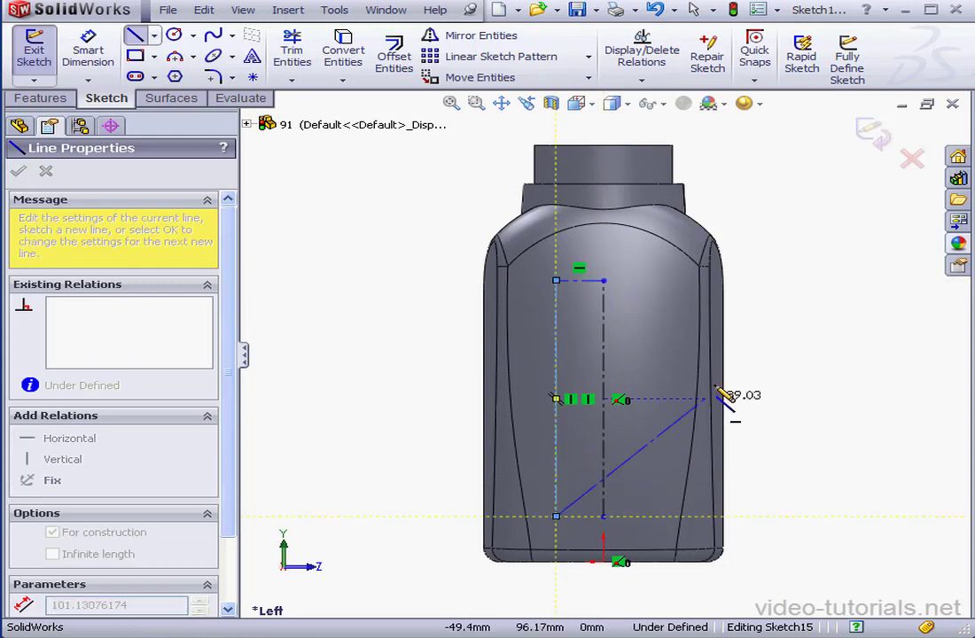
pyautogui.click(647, 281)
pyautogui.click(648, 516)
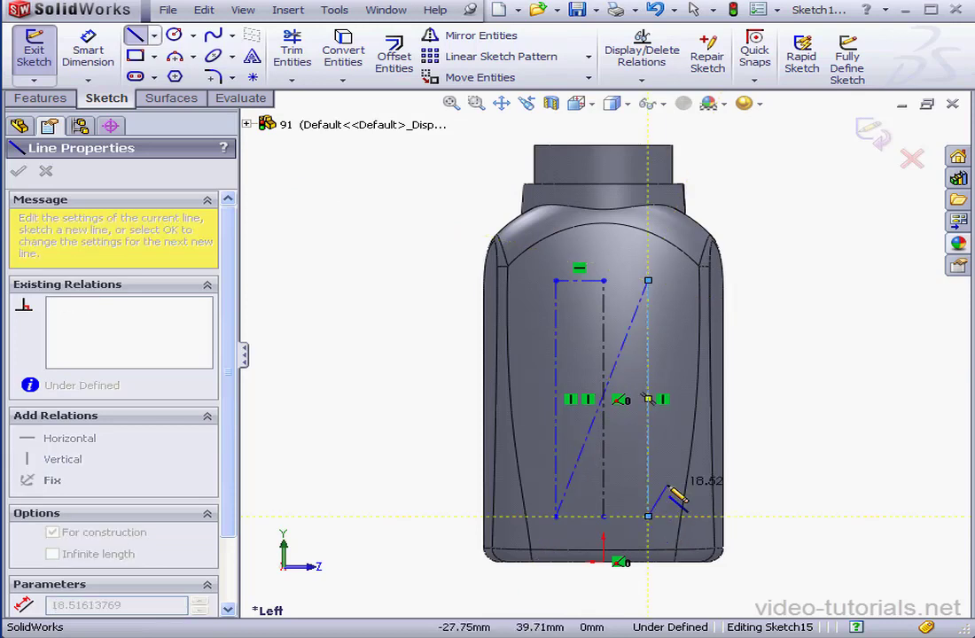
pyautogui.rightClick(674, 494)
pyautogui.click(727, 383)
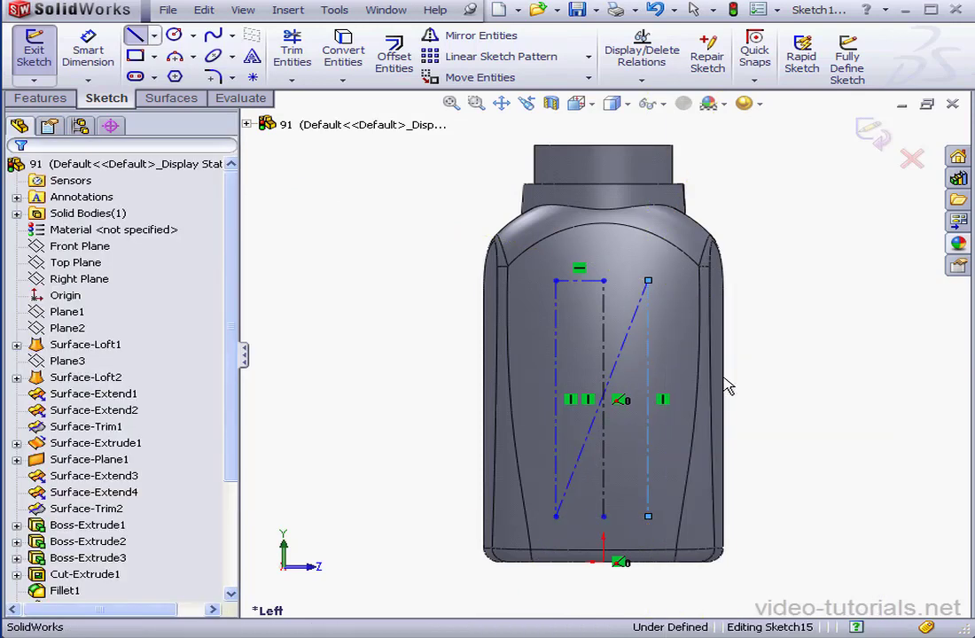
# Delete the short horizontal and the diagonal centerlines that connect the three vertical ones
pyautogui.click(589, 283)
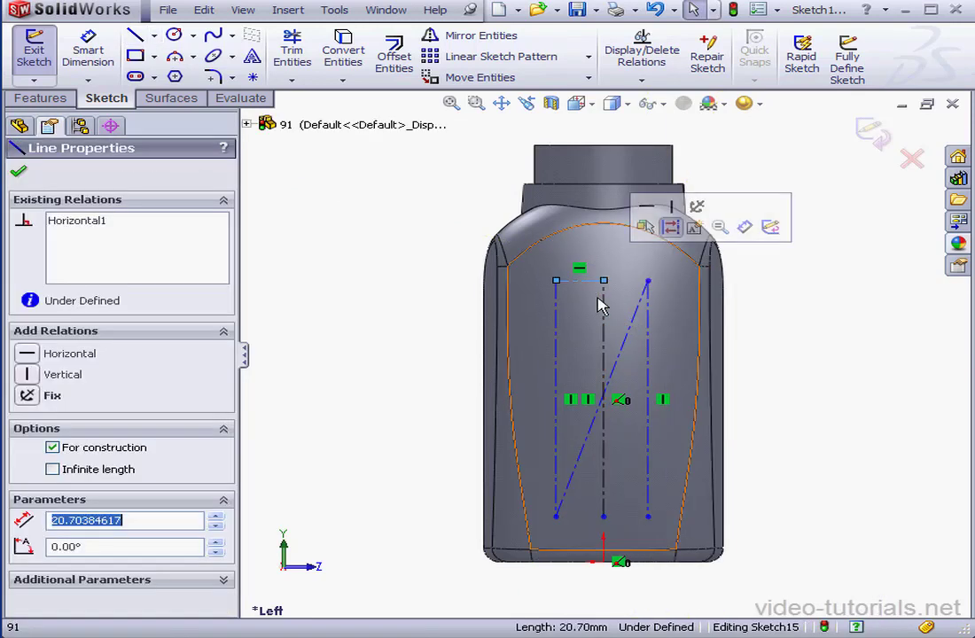
pyautogui.keyDown('ctrl'); pyautogui.click(623, 363); pyautogui.keyUp('ctrl')
pyautogui.press('Delete')
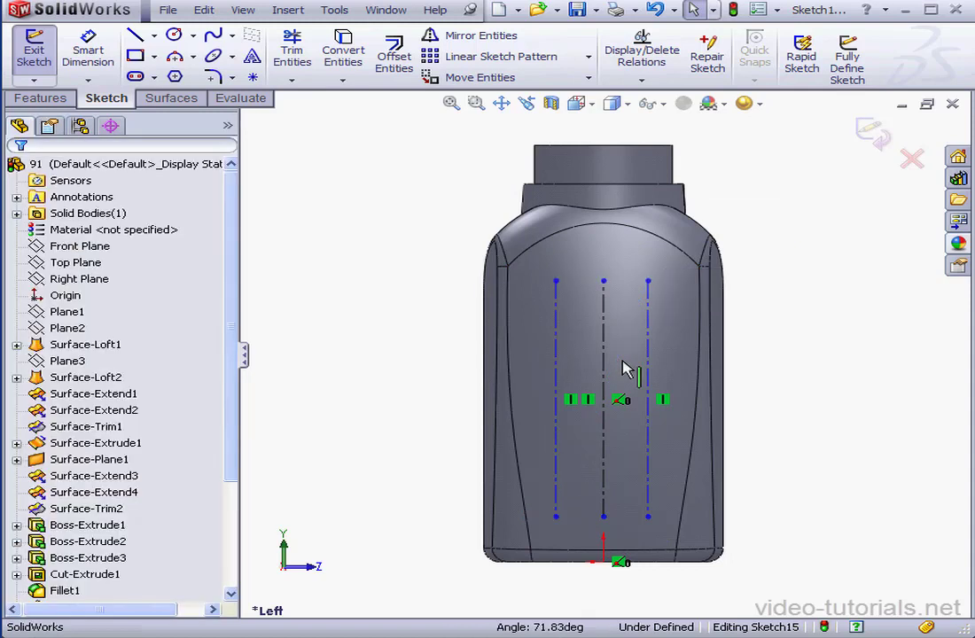
# Align the lower endpoints of the three centerlines with a Horizontal relation and make the lines Equal in length
pyautogui.click(648, 516)
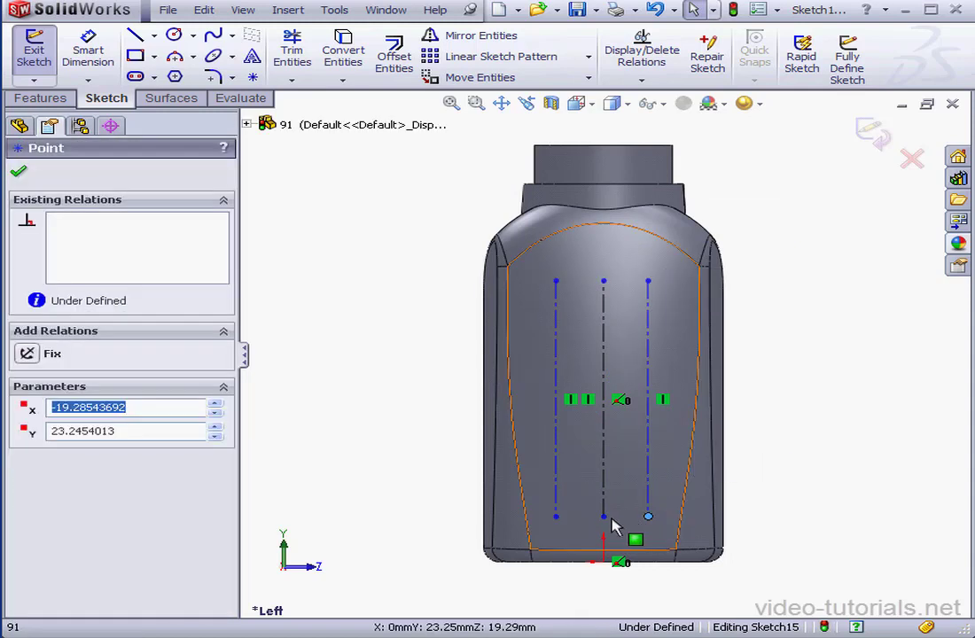
pyautogui.keyDown('ctrl'); pyautogui.click(605, 517); pyautogui.keyUp('ctrl')
pyautogui.keyDown('ctrl'); pyautogui.click(557, 517); pyautogui.keyUp('ctrl')
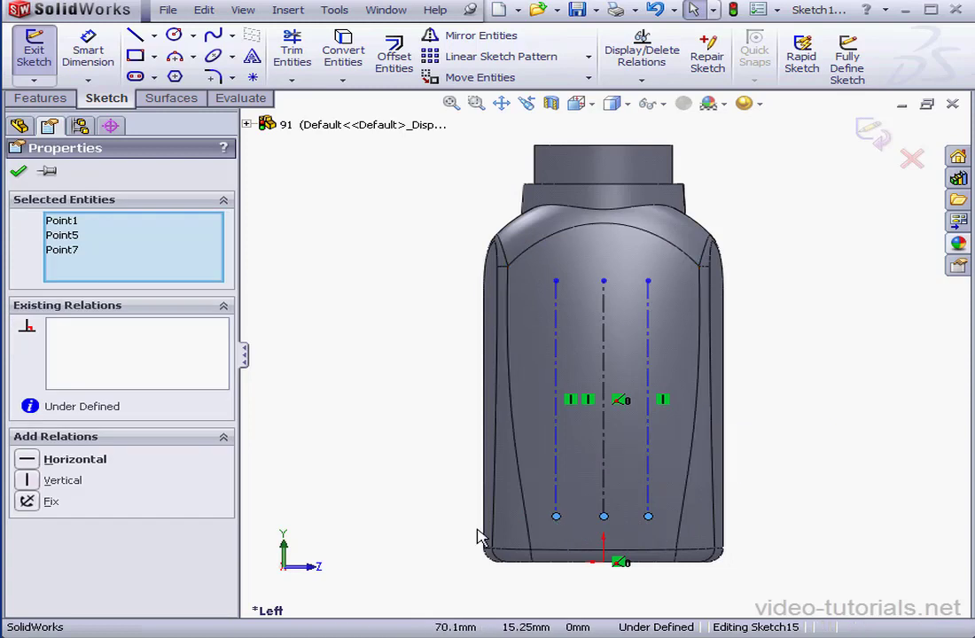
pyautogui.click(27, 460)
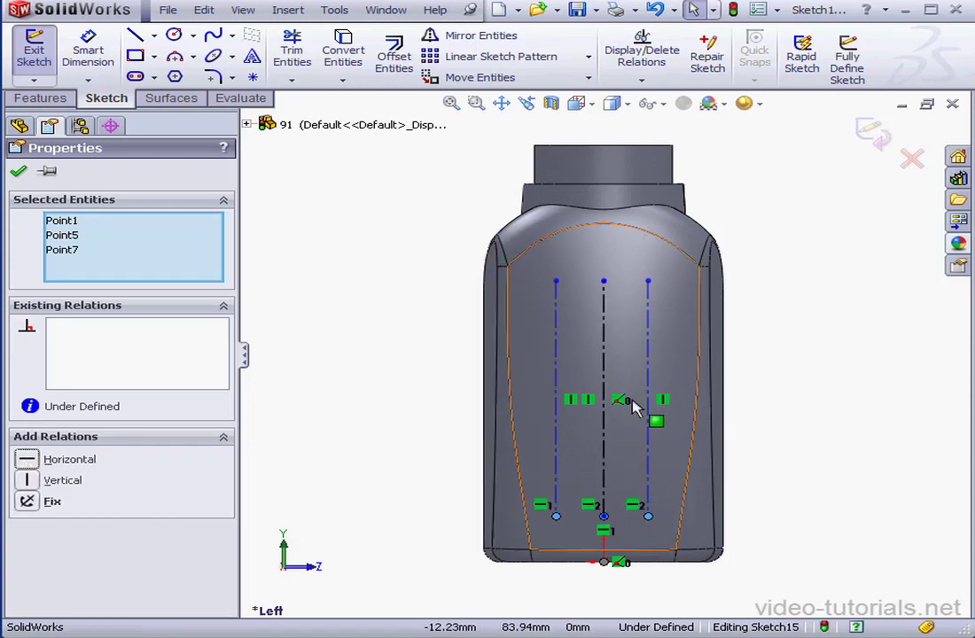
pyautogui.moveTo(663, 353); pyautogui.dragTo(524, 401)
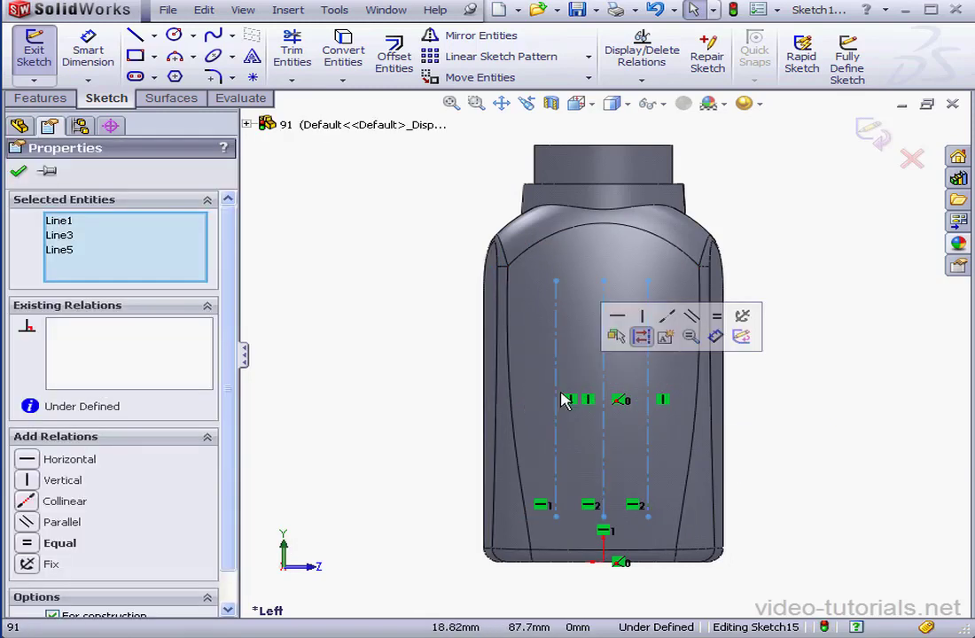
pyautogui.click(31, 543)
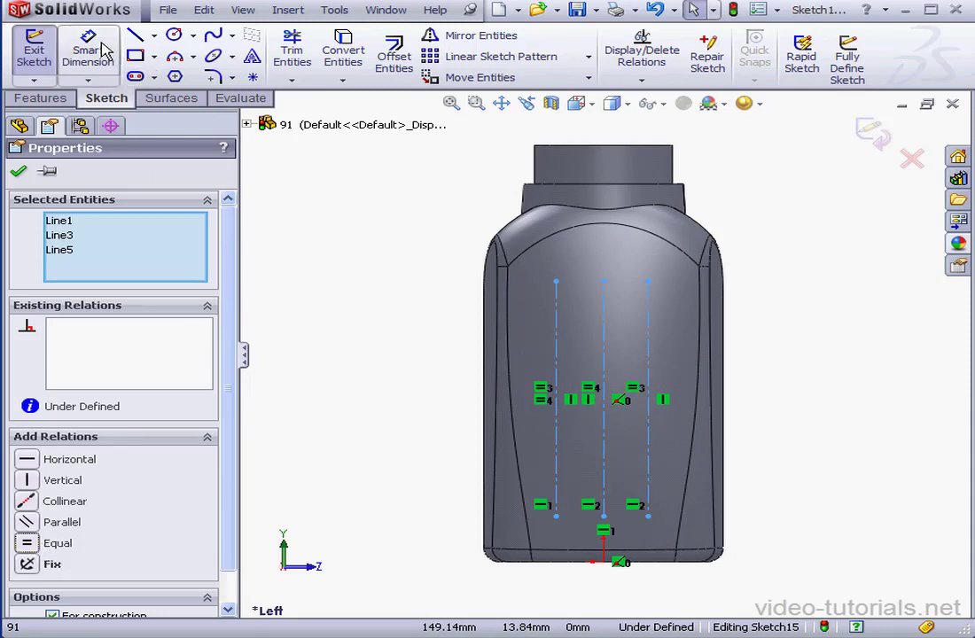
# Dimension the distance between the middle and right centerlines' lower endpoints to 17 mm
pyautogui.click(92, 46)
pyautogui.click(603, 515)
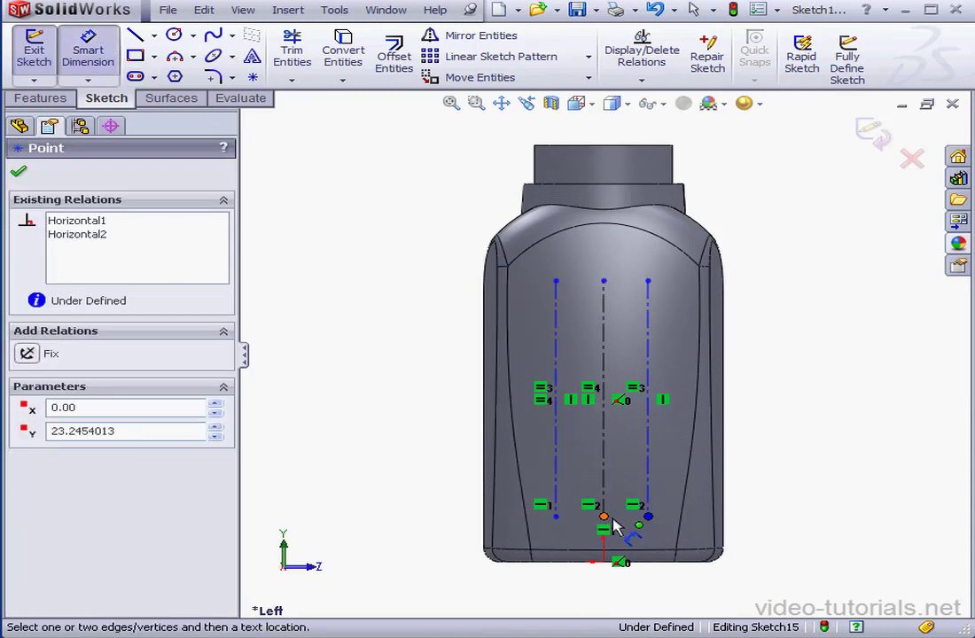
pyautogui.click(648, 516)
pyautogui.click(651, 538)
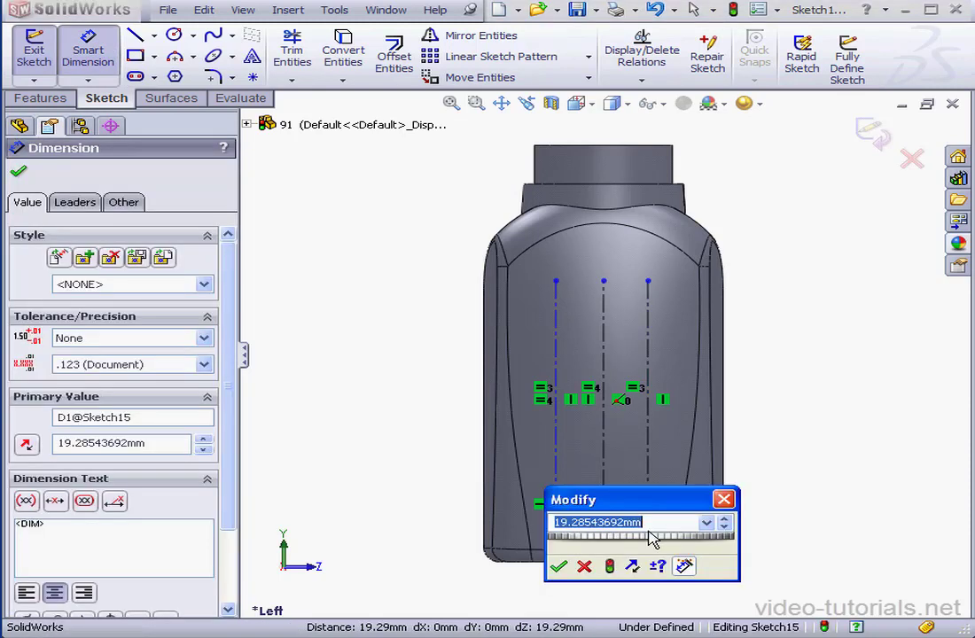
pyautogui.write('17')
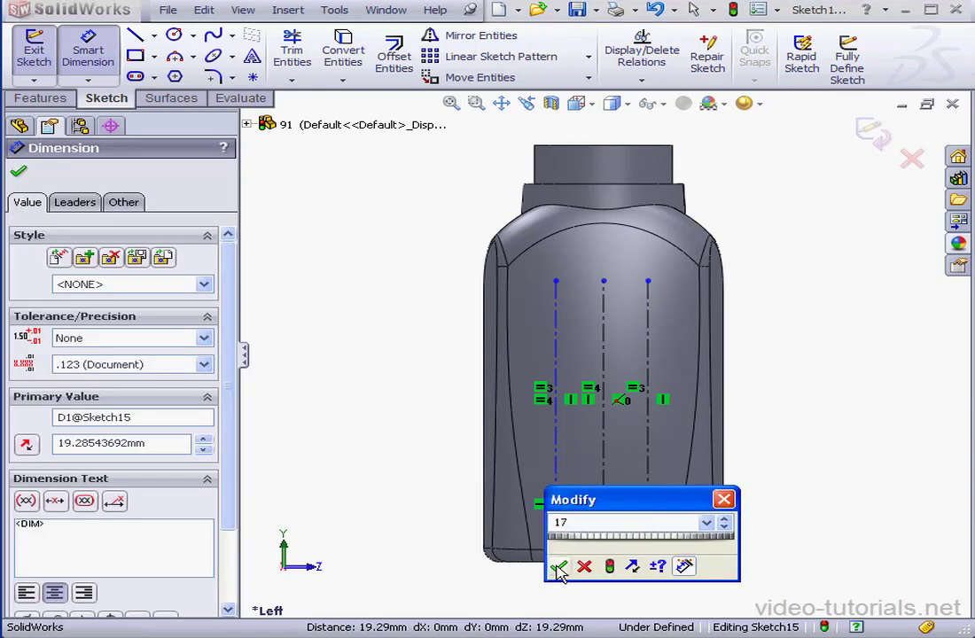
pyautogui.click(557, 568)
# Dimension the distance between the left and middle centerlines' lower endpoints to 17 mm
pyautogui.click(608, 523)
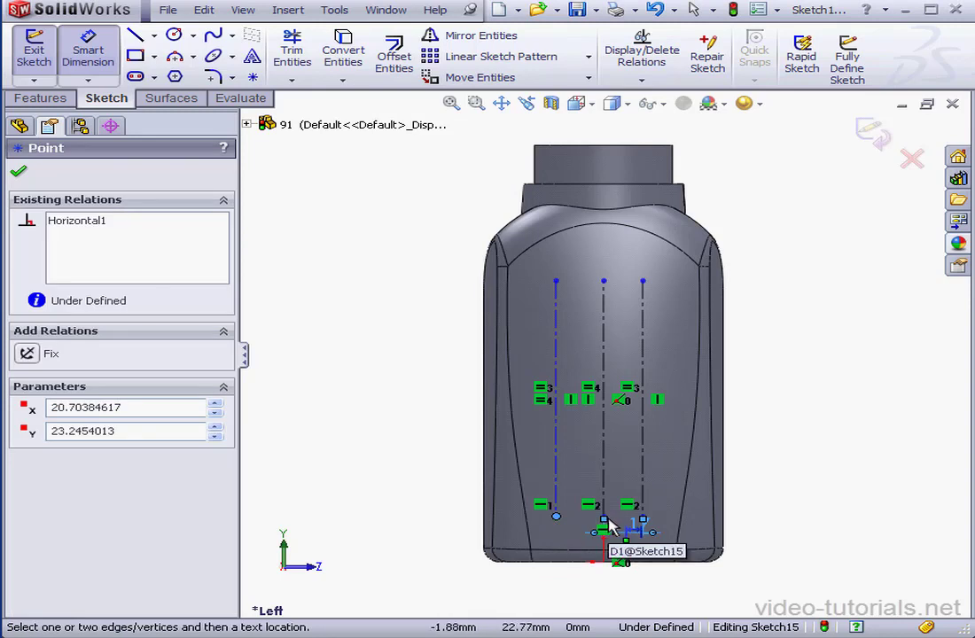
pyautogui.click(610, 526)
pyautogui.click(598, 535)
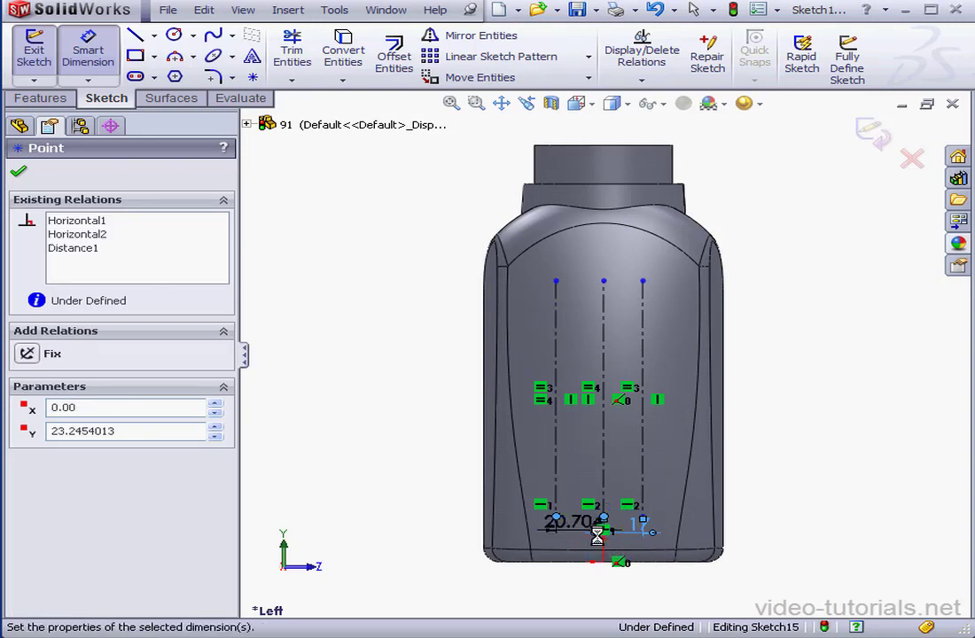
pyautogui.write('17')
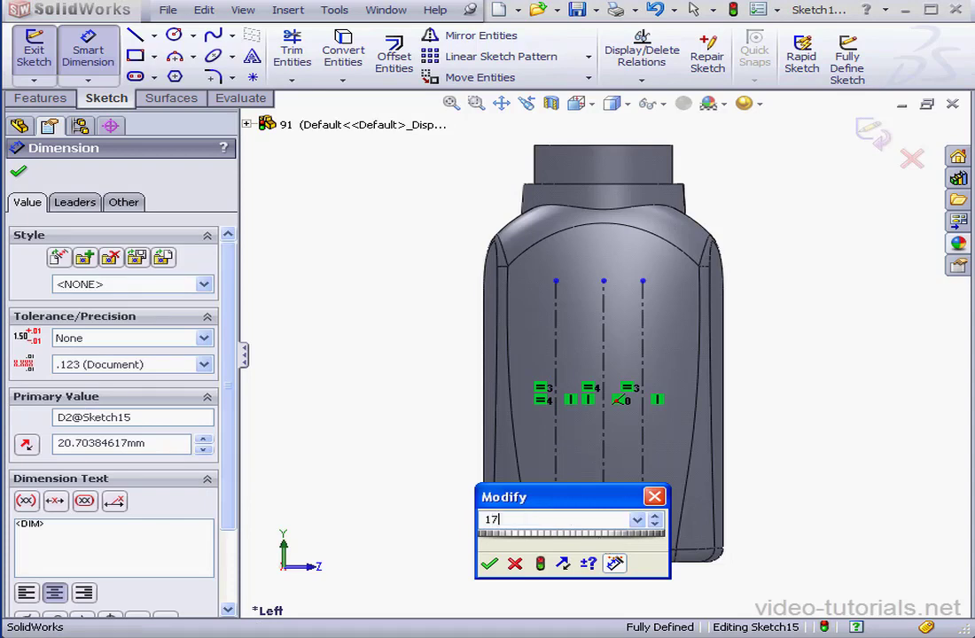
pyautogui.click(490, 564)
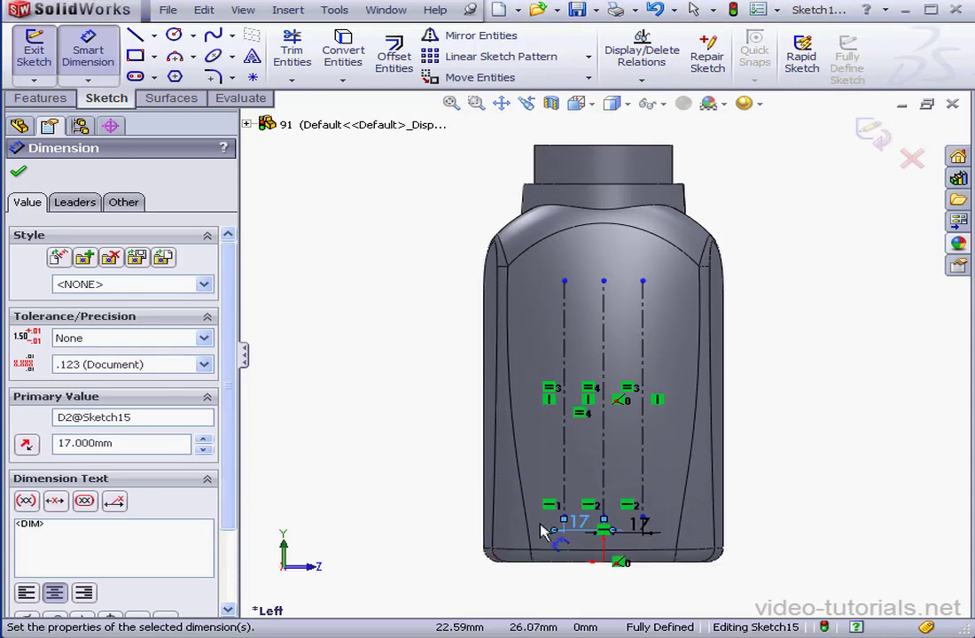
# Dimension the length of the left centerline to 120 mm
pyautogui.click(565, 470)
pyautogui.click(556, 463)
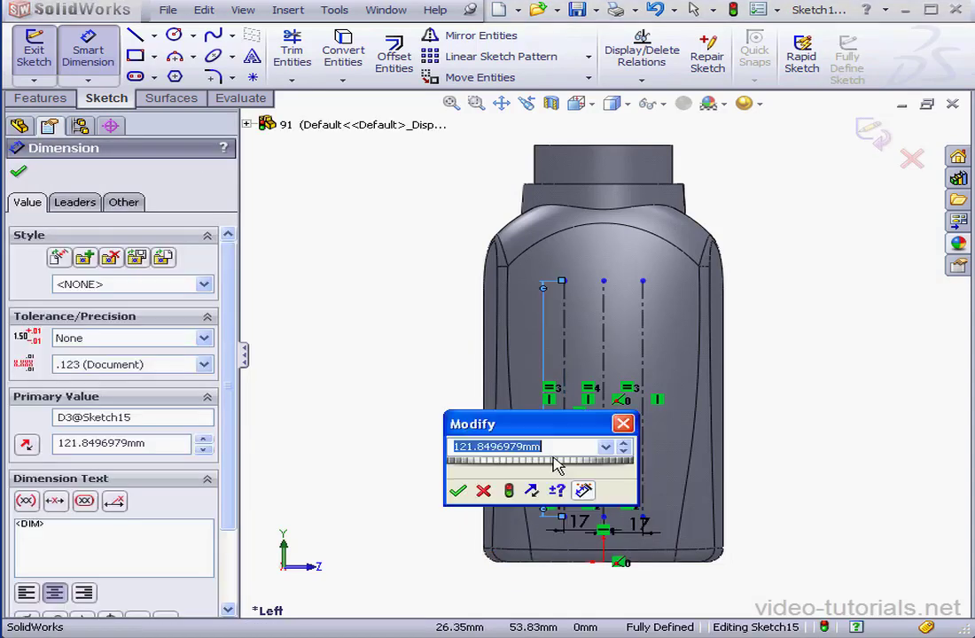
pyautogui.write('120')
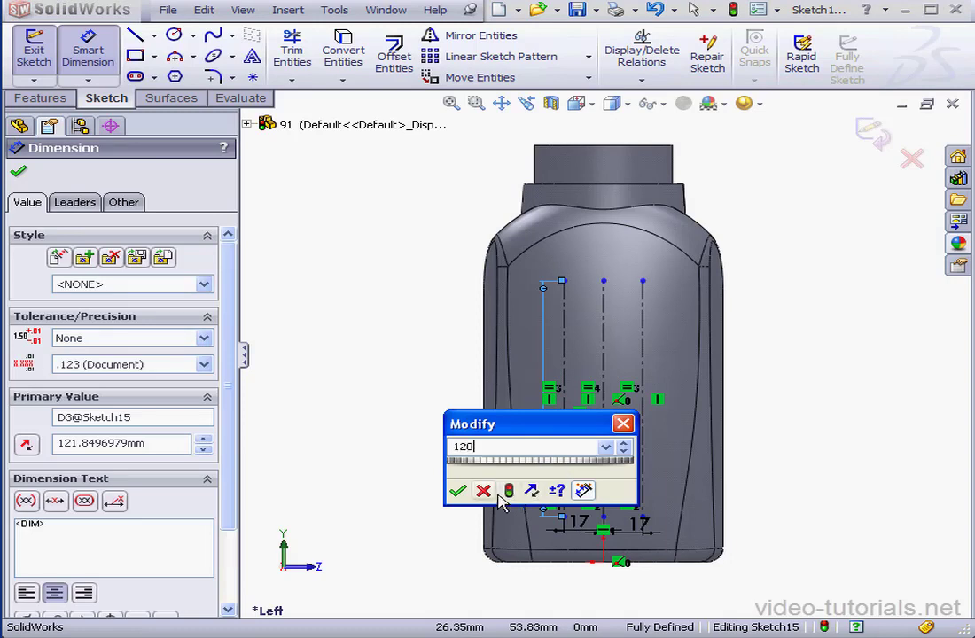
pyautogui.click(458, 490)
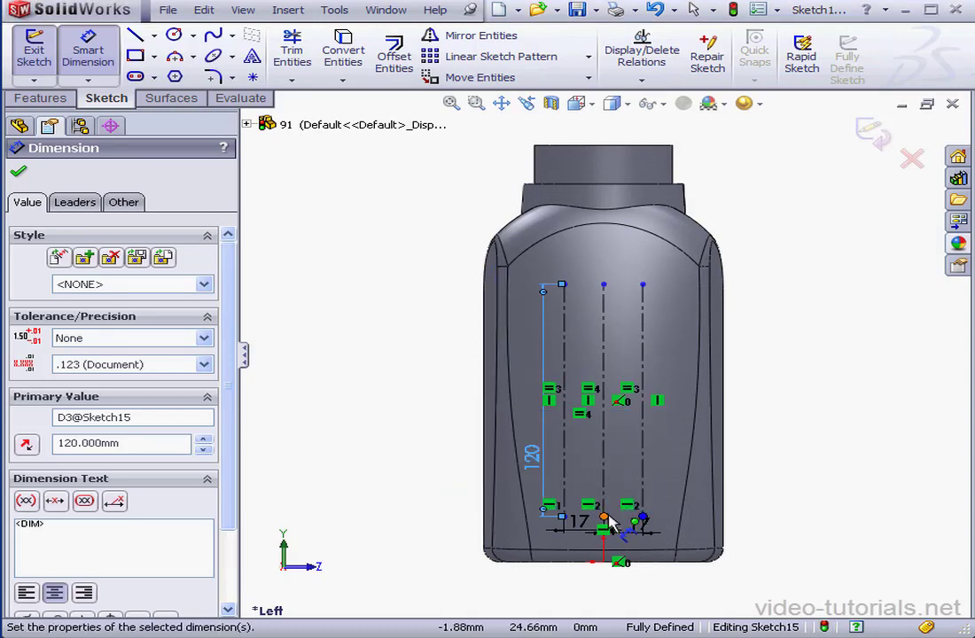
# Dimension the height of the middle centerline's lower endpoint above the origin to 25 mm
pyautogui.click(604, 518)
pyautogui.click(607, 562)
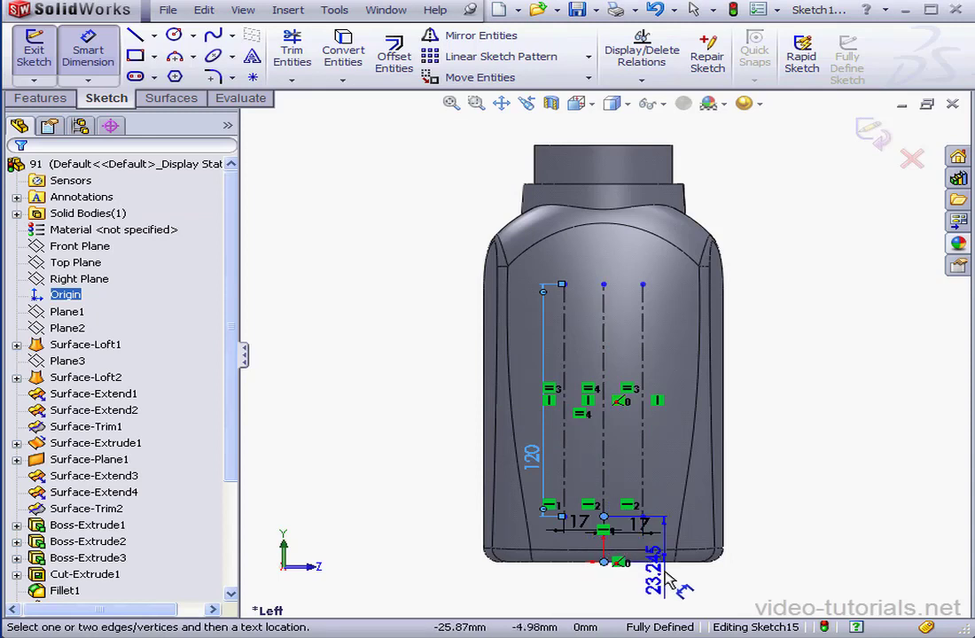
pyautogui.click(691, 583)
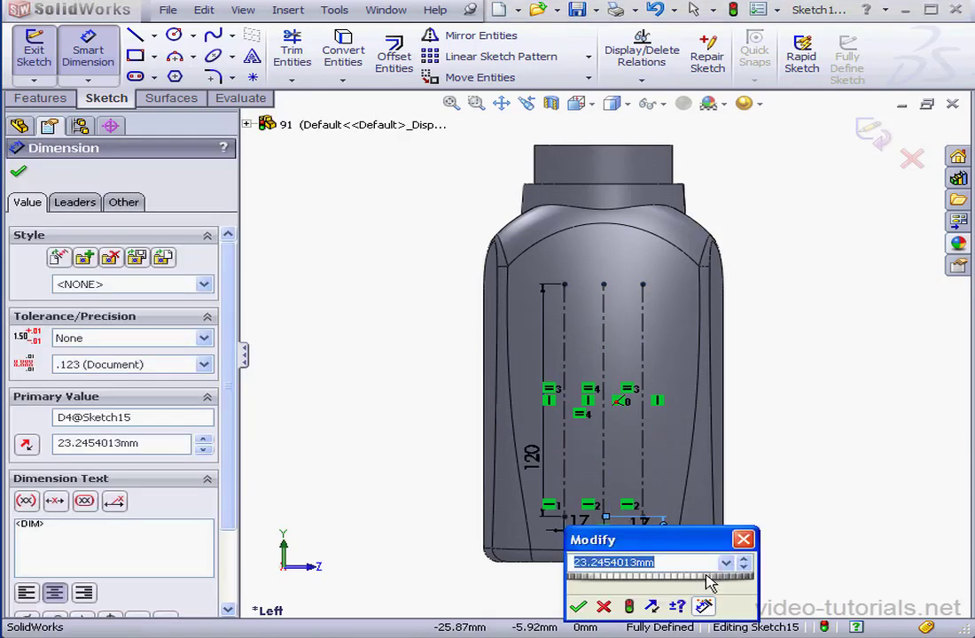
pyautogui.write('25')
pyautogui.click(580, 608)
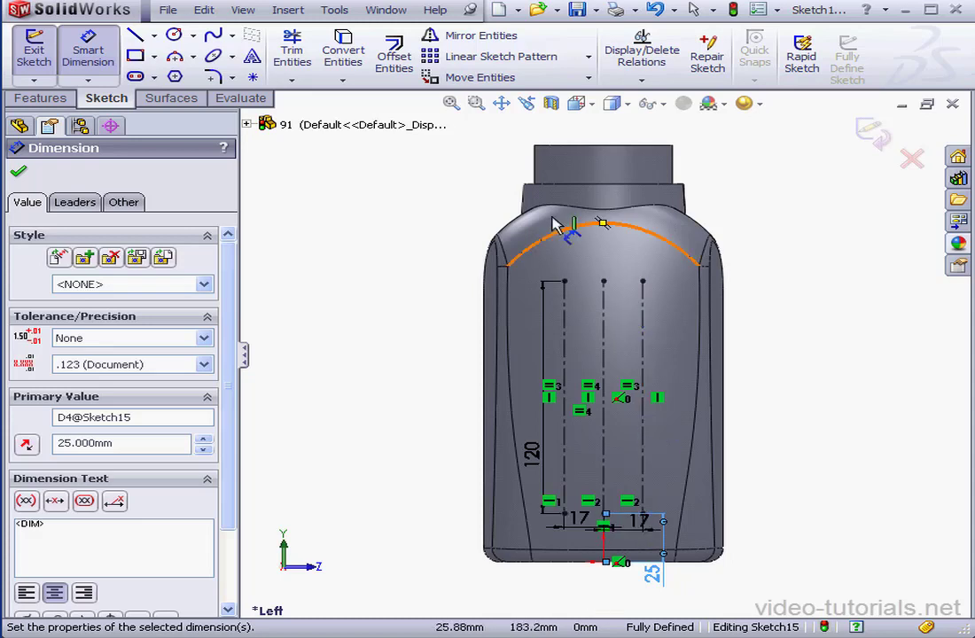
# Offset the three vertical centerlines 3 mm in both directions with arc-capped ends and finish the sketch
pyautogui.click(393, 58)
pyautogui.click(644, 332)
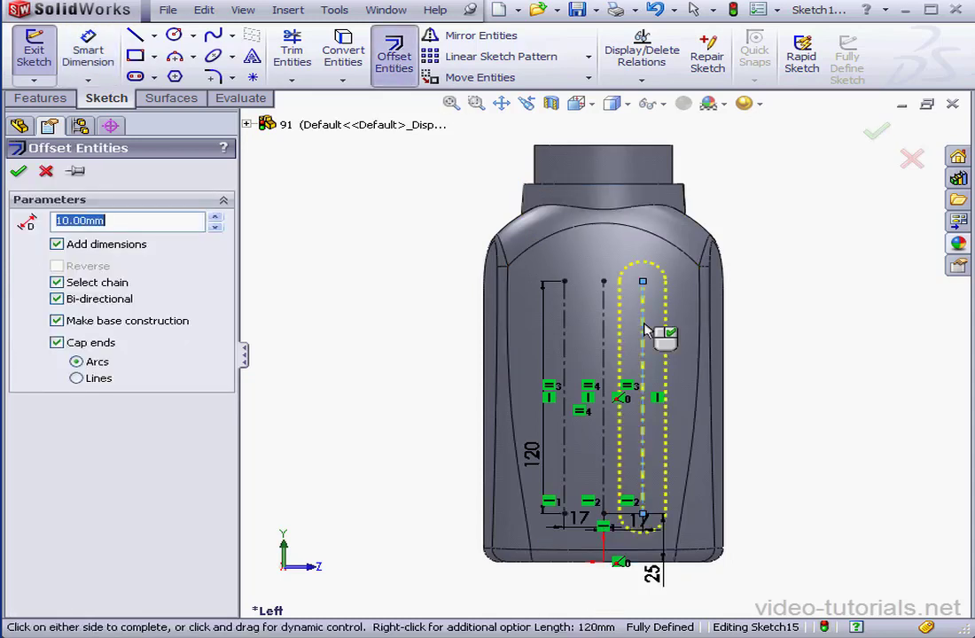
pyautogui.click(604, 333)
pyautogui.click(565, 337)
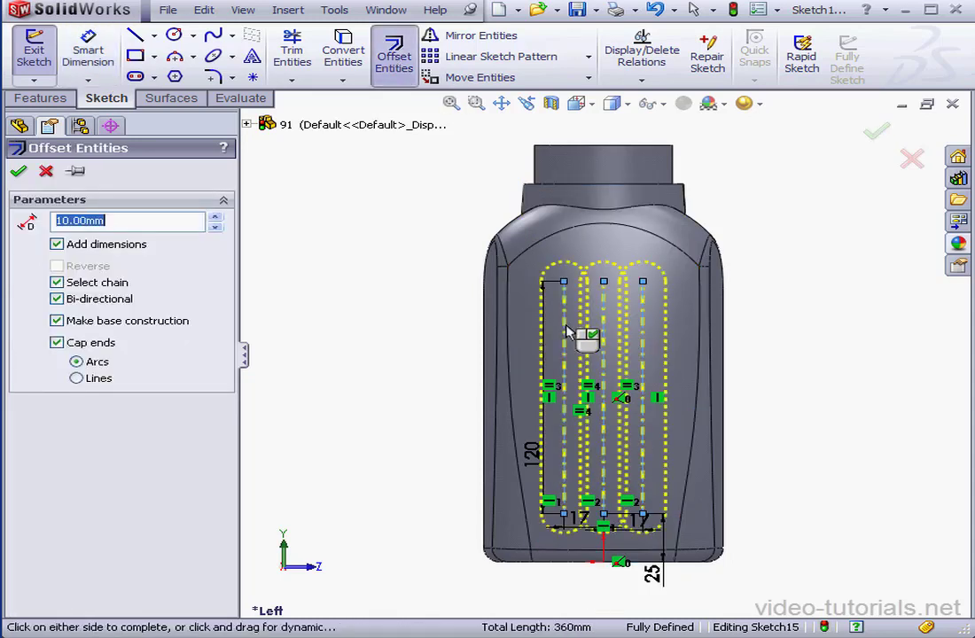
pyautogui.write('3')
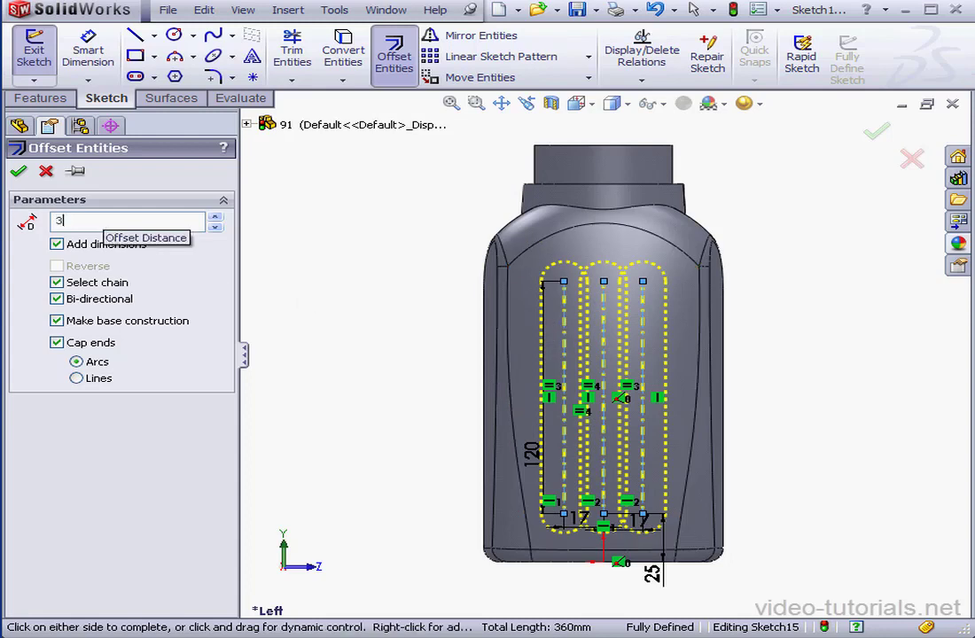
pyautogui.press('Return')
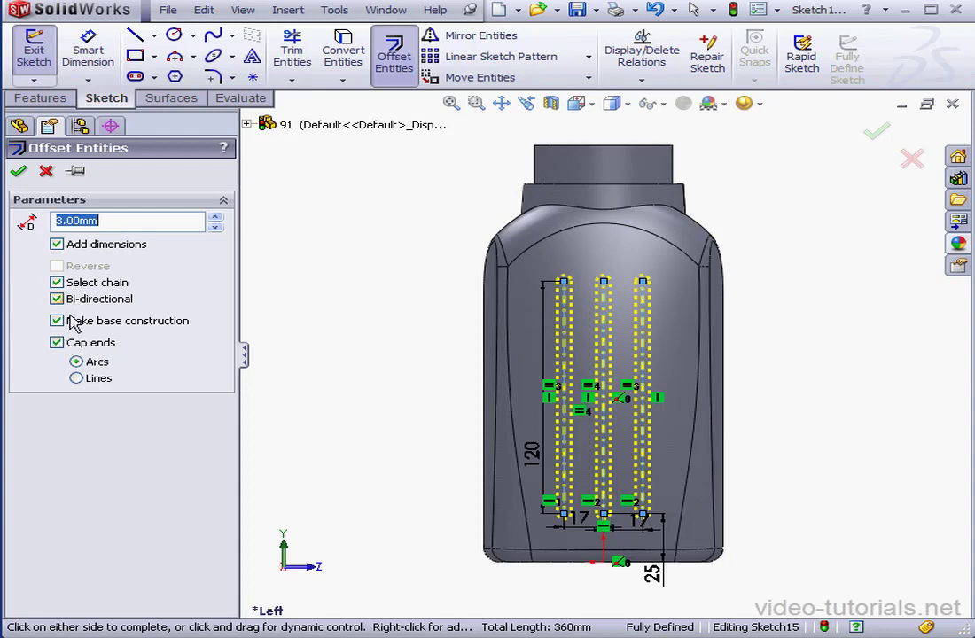
pyautogui.click(19, 172)
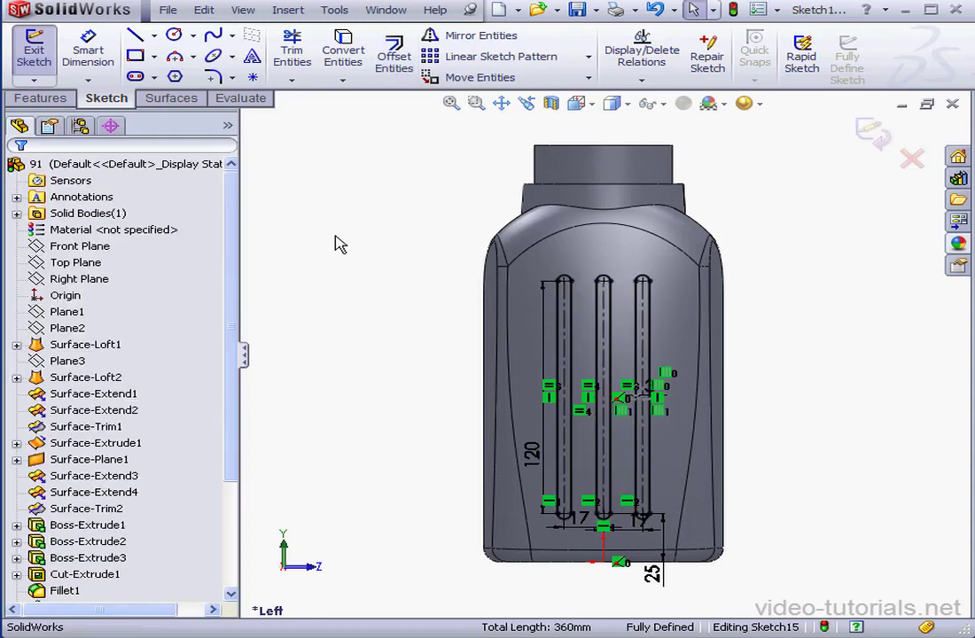
pyautogui.click(871, 133)
# Create an offset surface 3 mm outward from the bottle's curved face opposite the handle
pyautogui.moveTo(669, 334); pyautogui.dragTo(591, 343, button='middle')
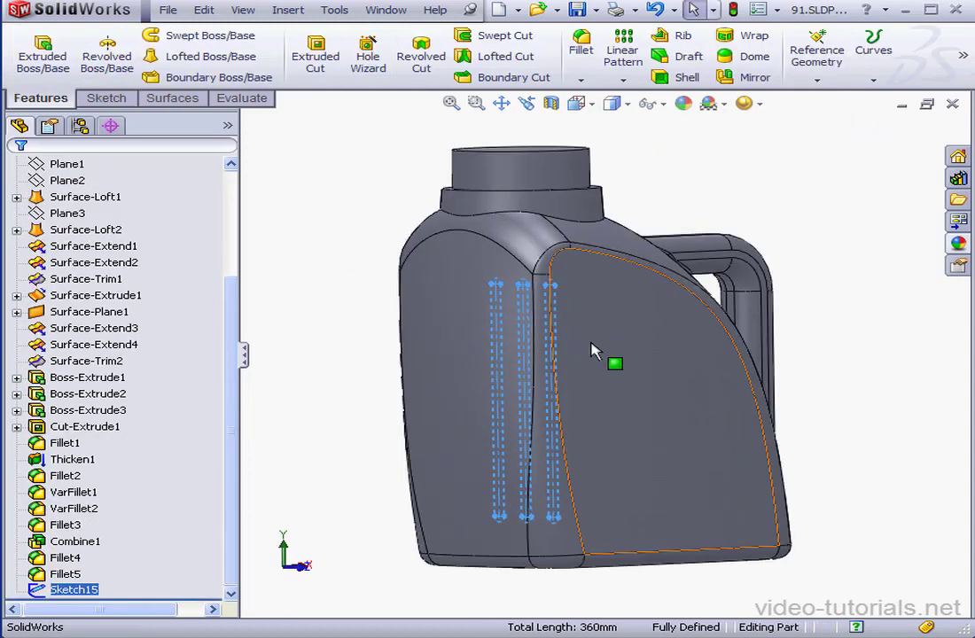
pyautogui.click(181, 104)
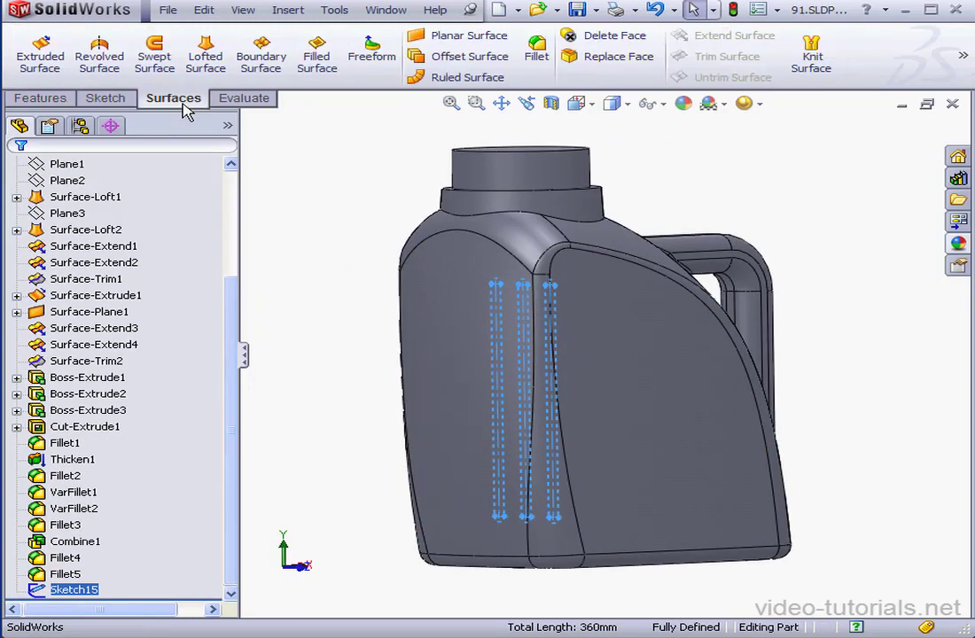
pyautogui.click(465, 62)
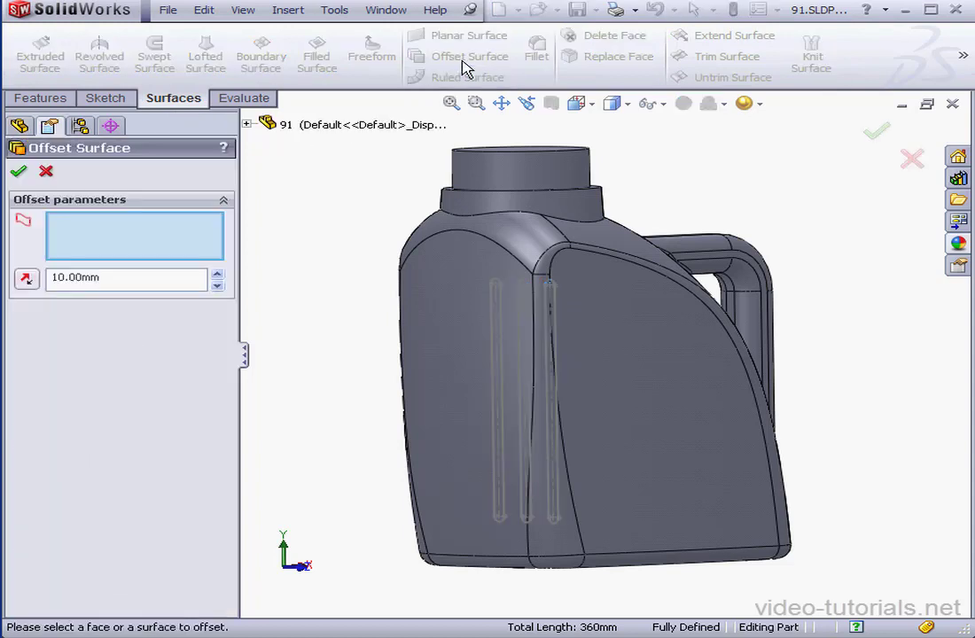
pyautogui.click(452, 319)
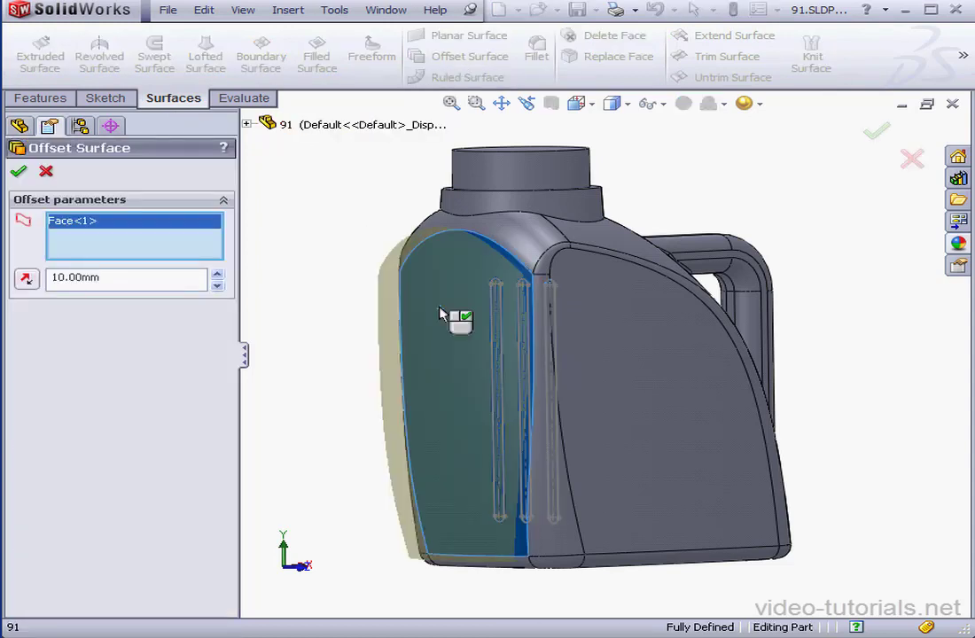
pyautogui.doubleClick(122, 278)
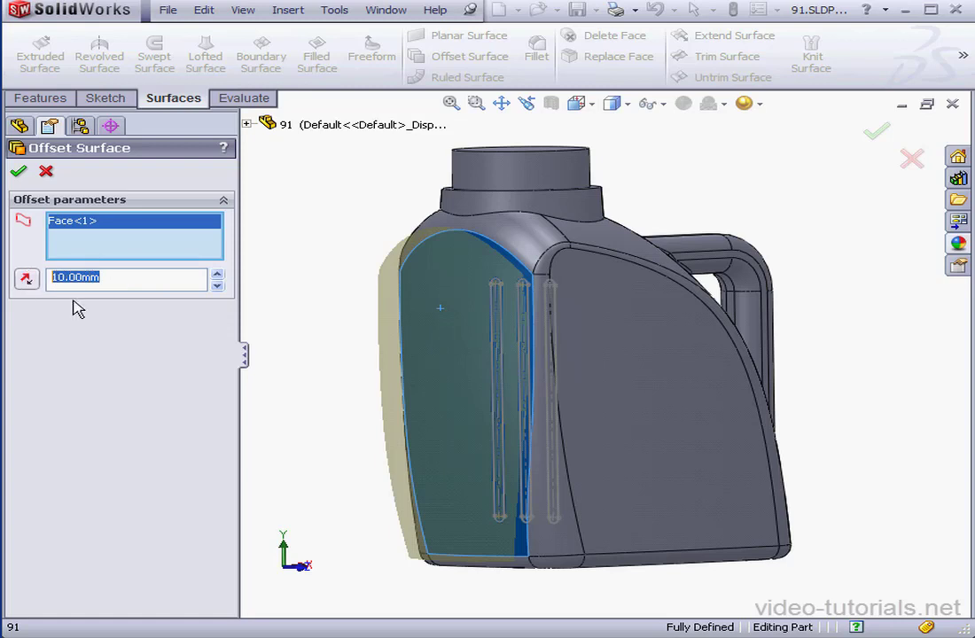
pyautogui.write('3')
pyautogui.press('Tab')
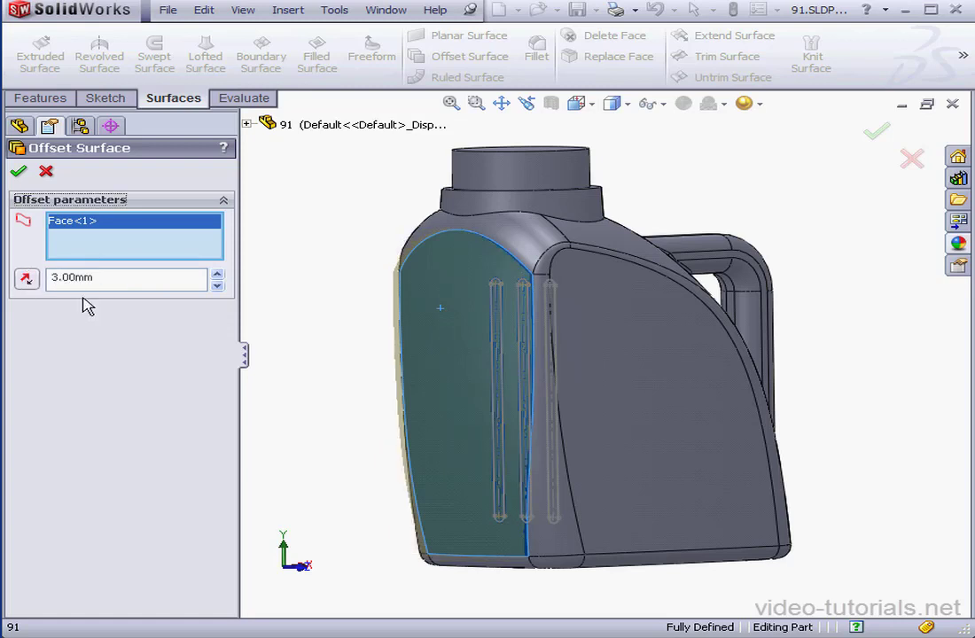
pyautogui.click(18, 171)
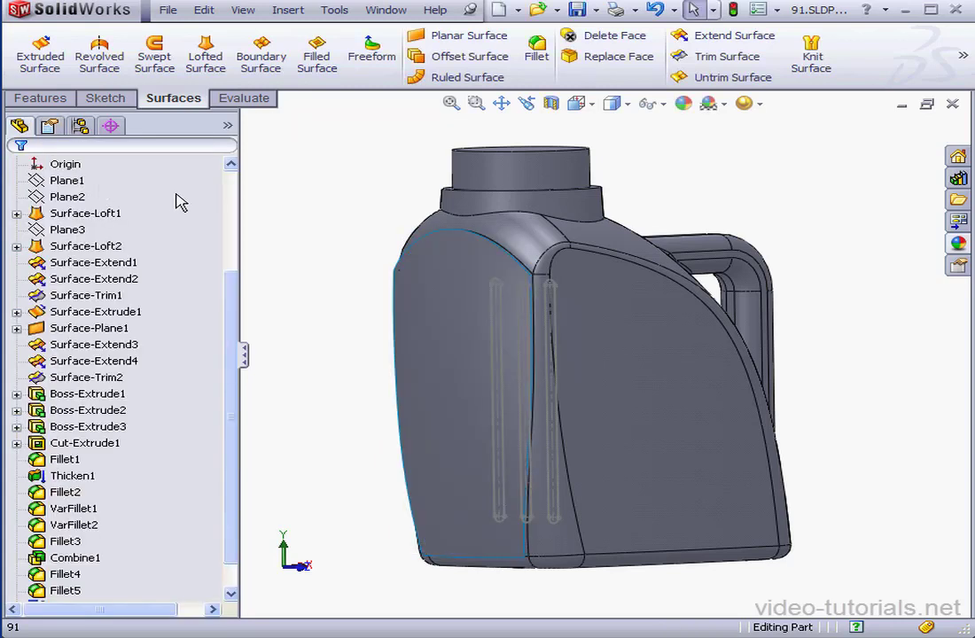
# Extrude the three-slot sketch as a merged boss from the sketch plane up to the offset surface
pyautogui.click(51, 100)
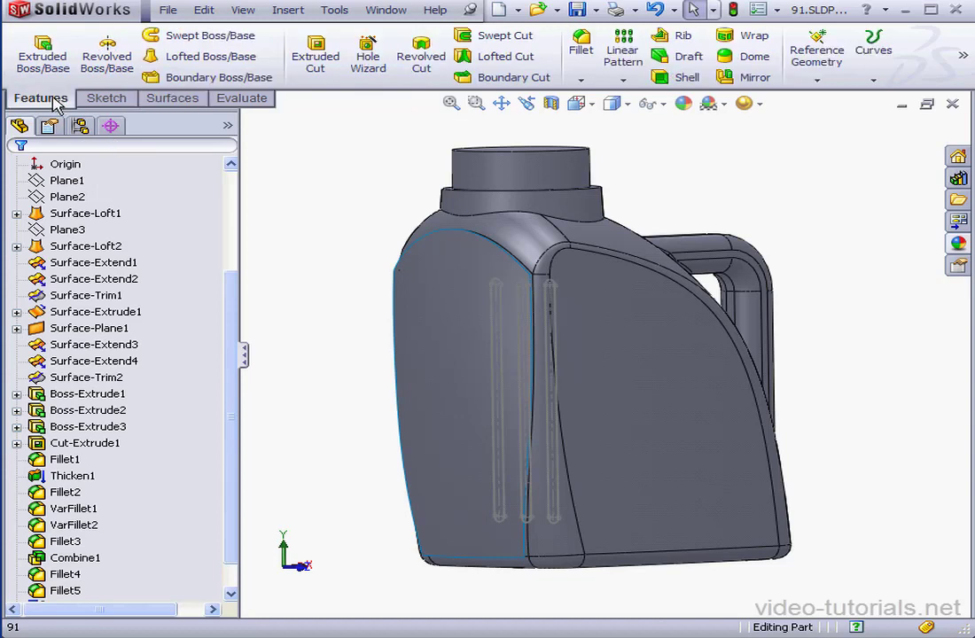
pyautogui.click(45, 55)
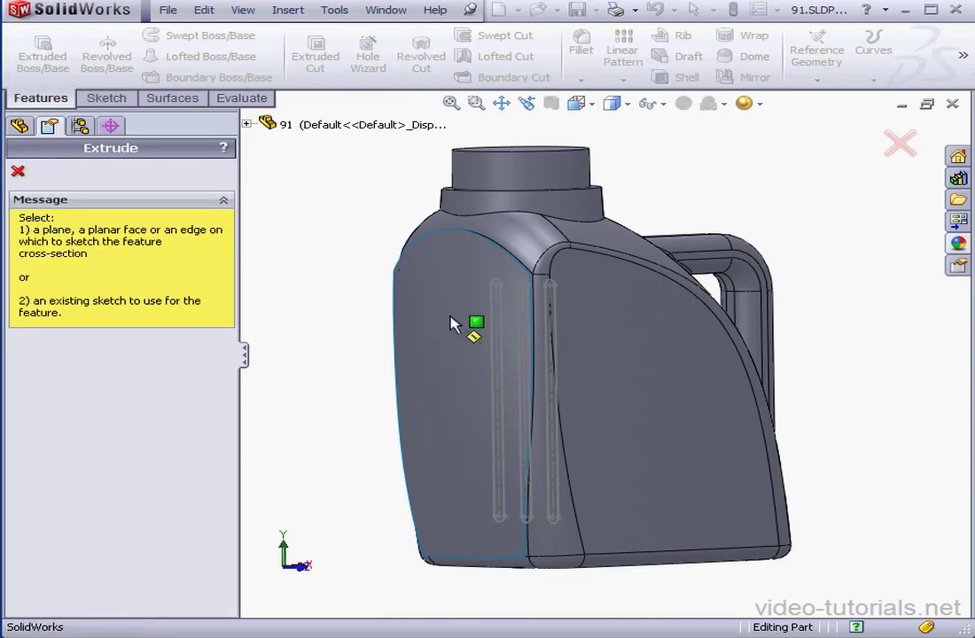
pyautogui.click(553, 341)
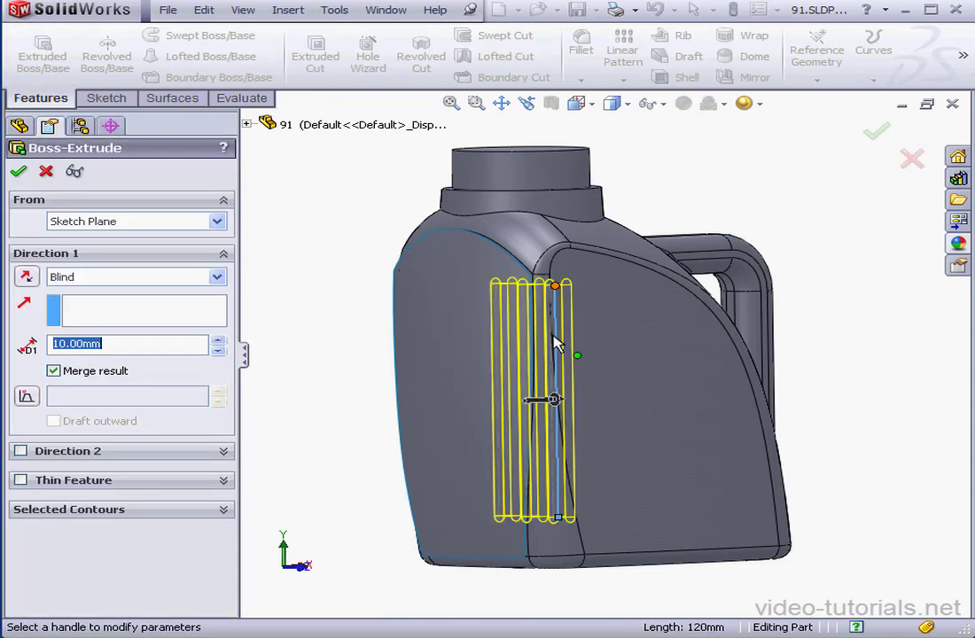
pyautogui.click(217, 276)
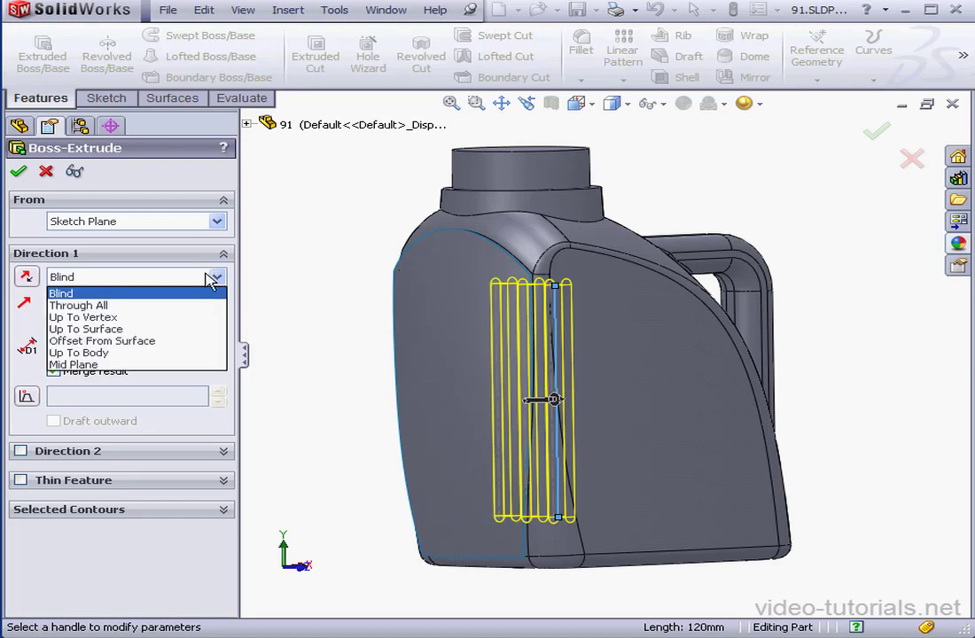
pyautogui.click(104, 329)
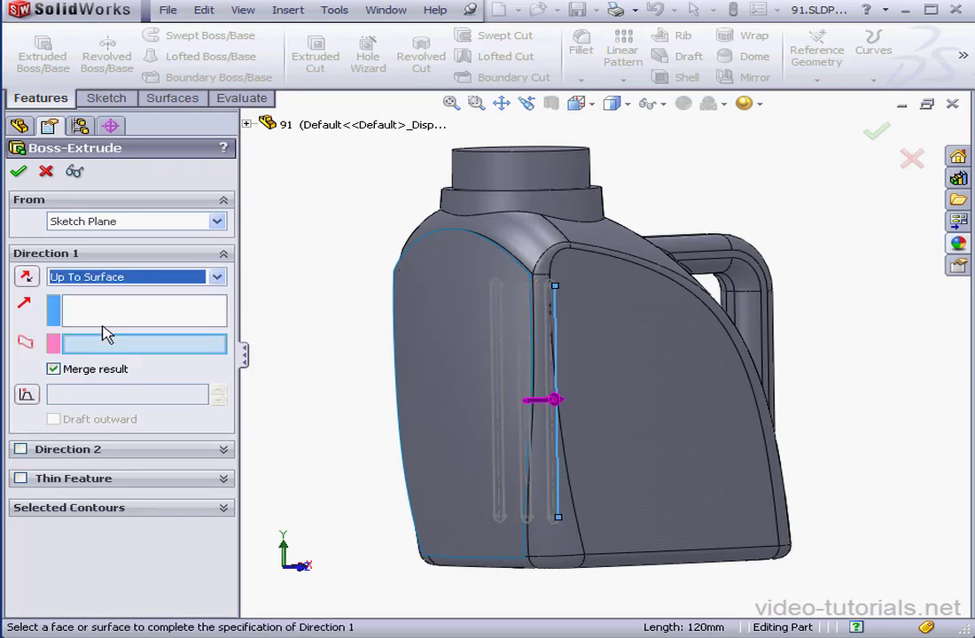
pyautogui.click(446, 355)
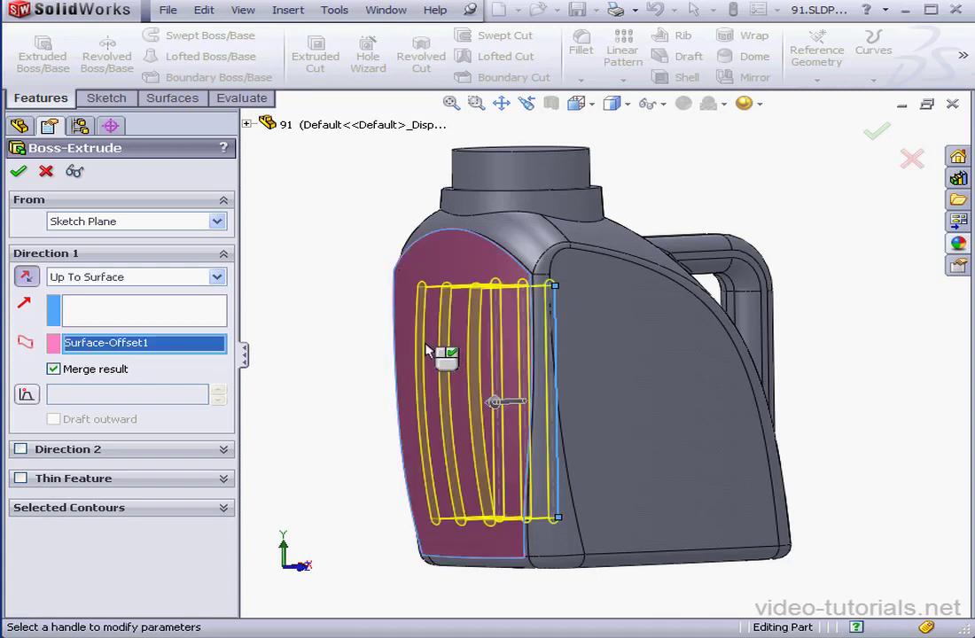
pyautogui.click(19, 172)
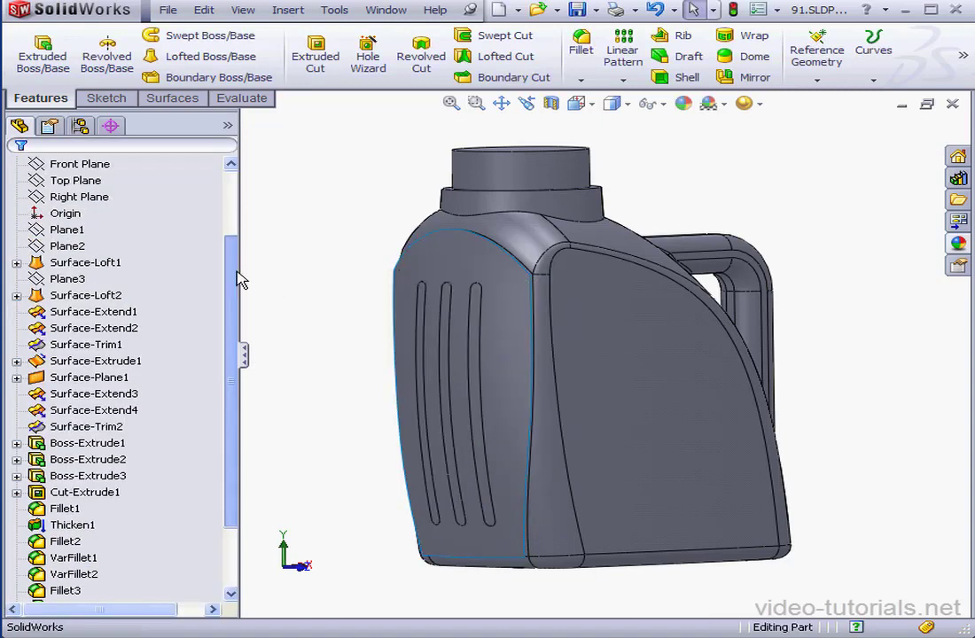
# Hide the offset surface body covering the bottle's curved face
pyautogui.moveTo(238, 272); pyautogui.dragTo(248, 198)
pyautogui.click(16, 214)
pyautogui.click(88, 230)
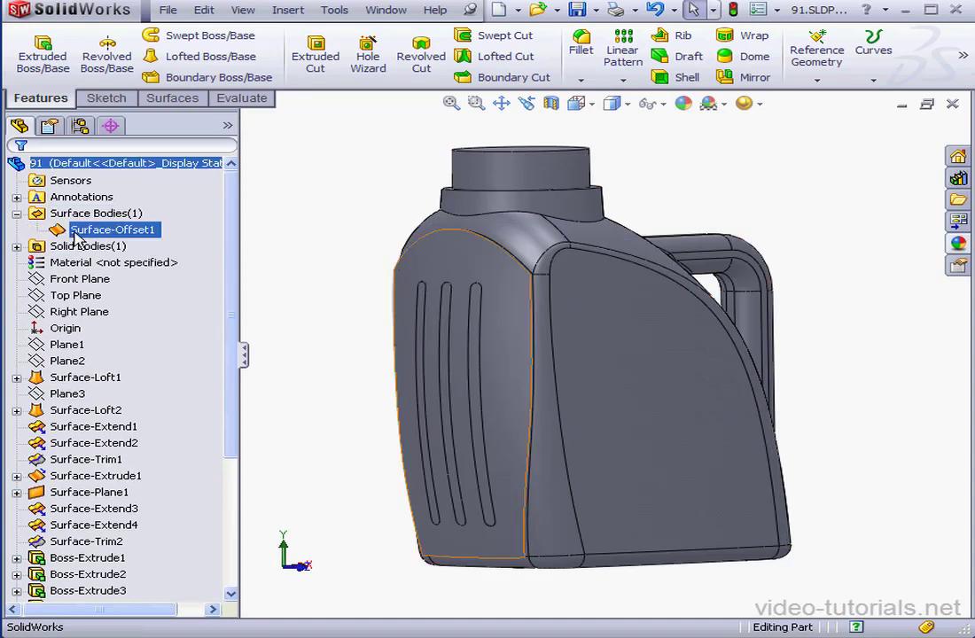
pyautogui.rightClick(76, 236)
pyautogui.click(87, 199)
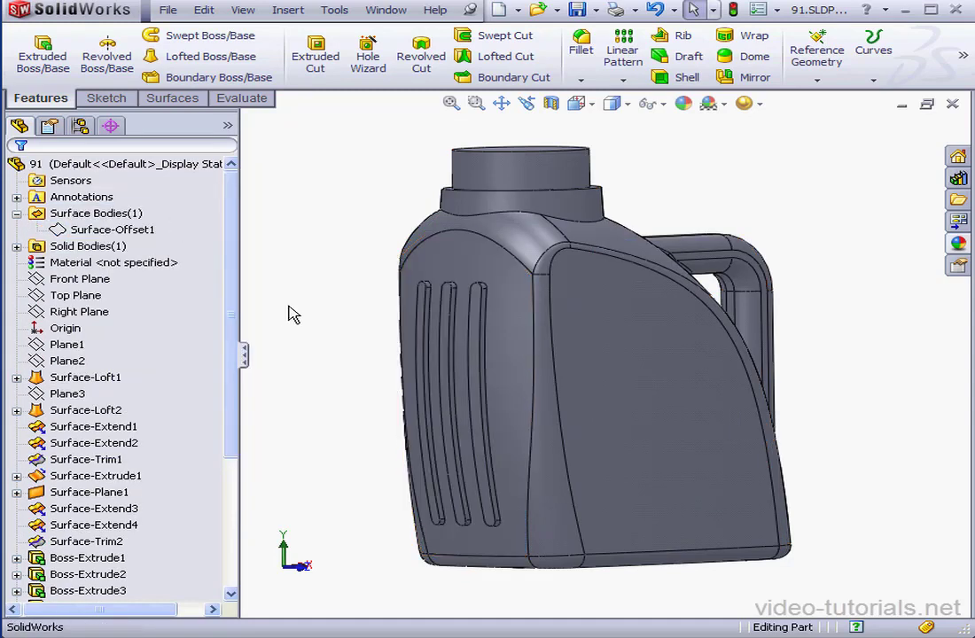
# Add a 4 mm constant-radius fillet along the edges where the three ribs meet the bottle's curved face
pyautogui.scroll(-6, 522, 392)
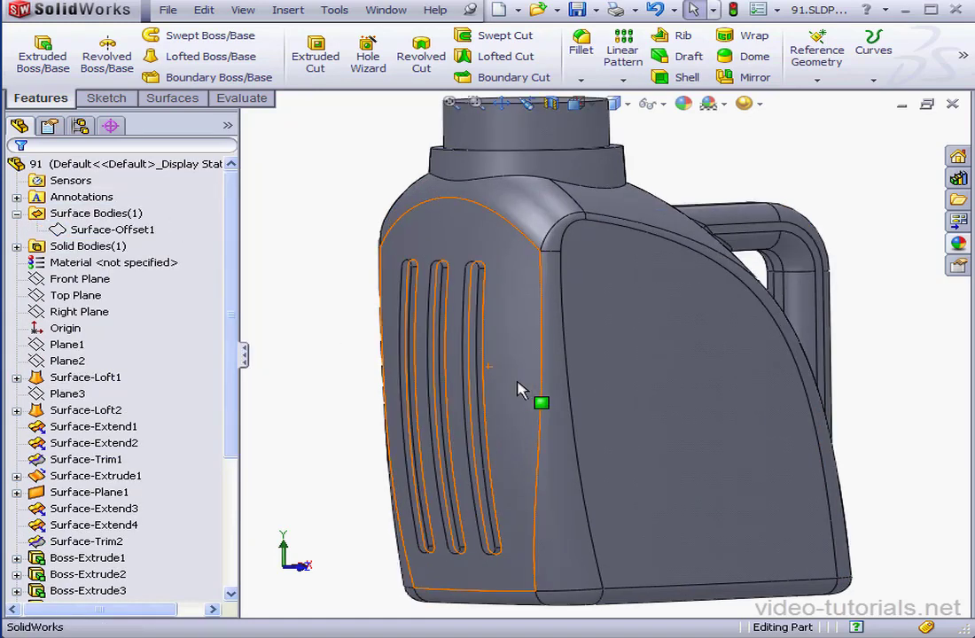
pyautogui.click(585, 51)
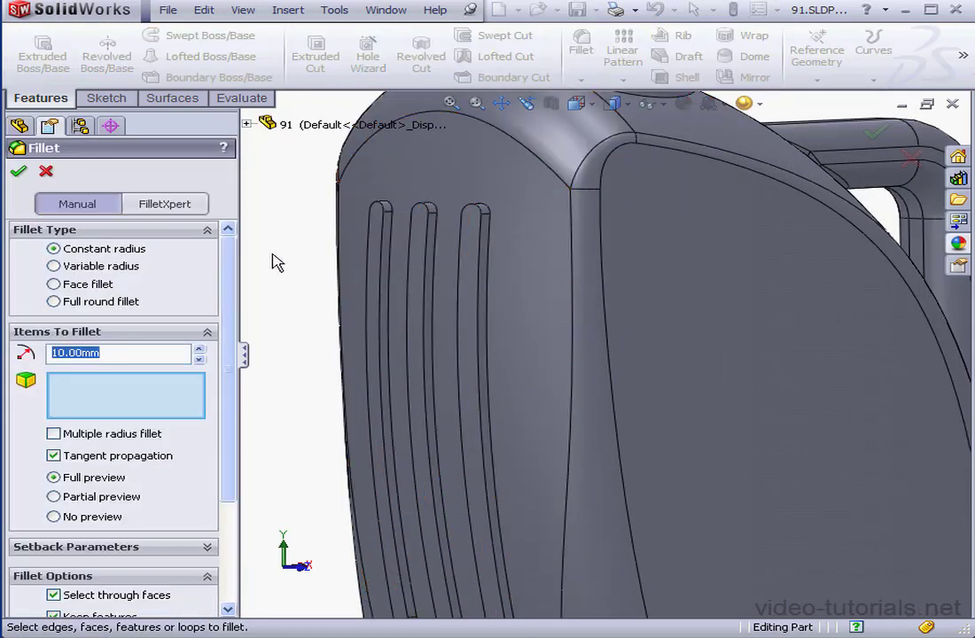
pyautogui.write('4')
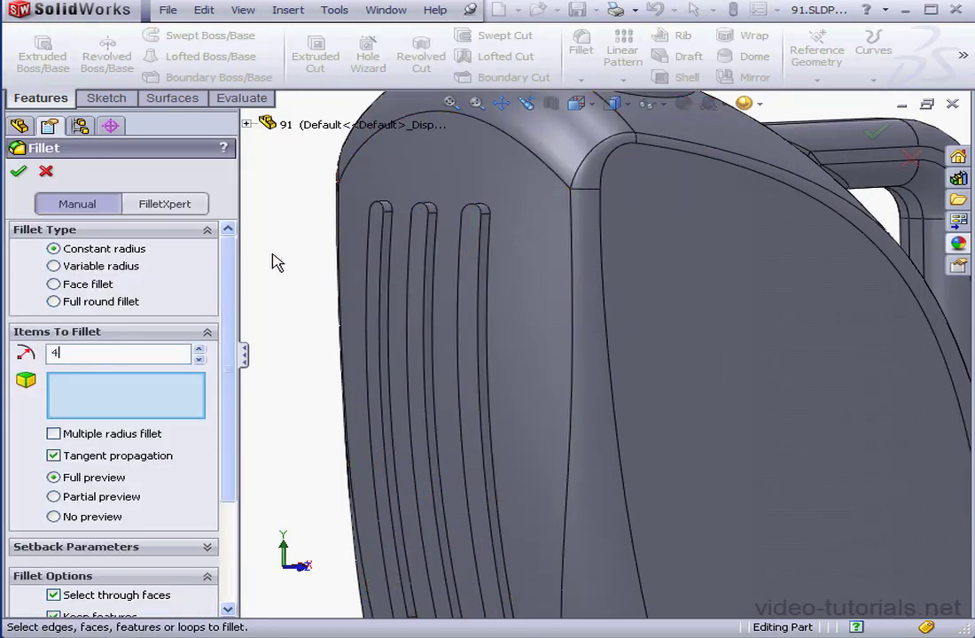
pyautogui.click(487, 339)
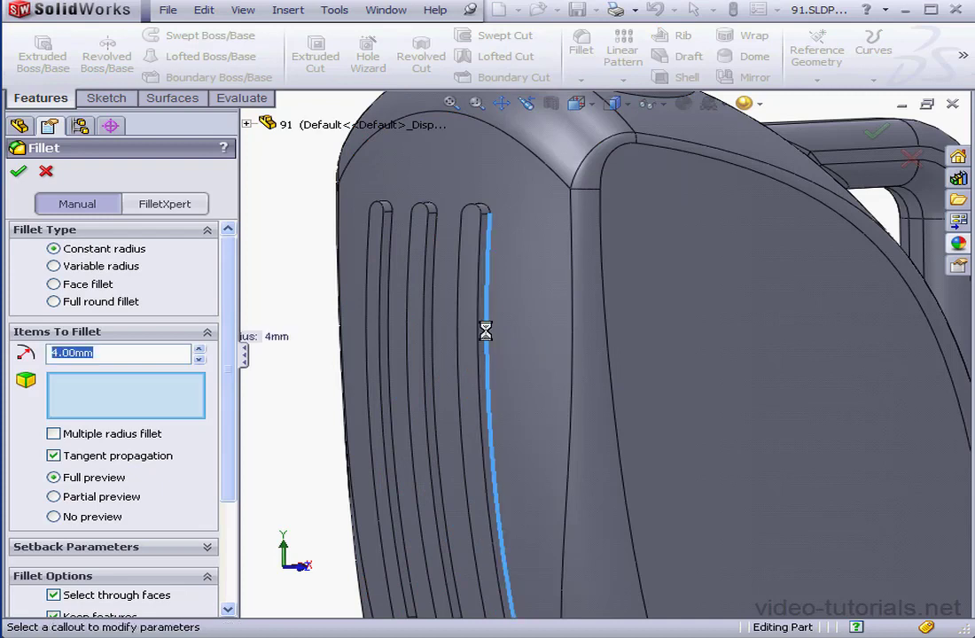
pyautogui.click(434, 322)
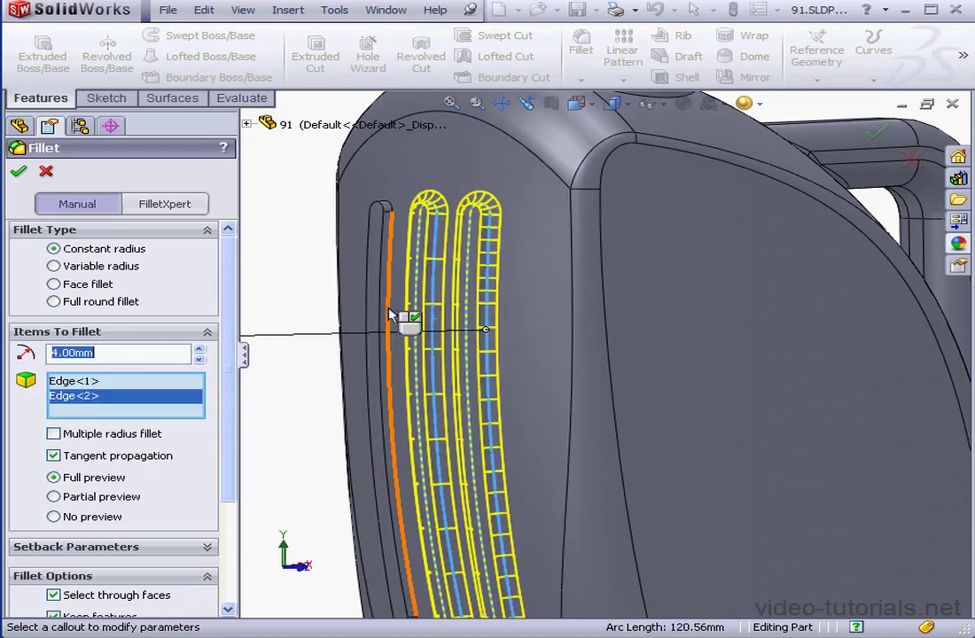
pyautogui.click(385, 307)
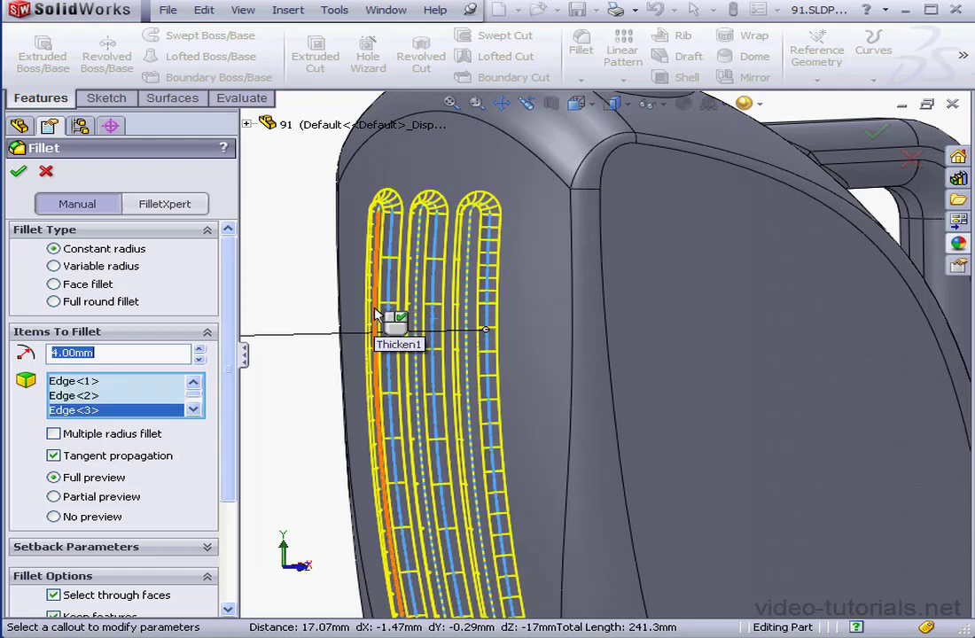
pyautogui.click(19, 174)
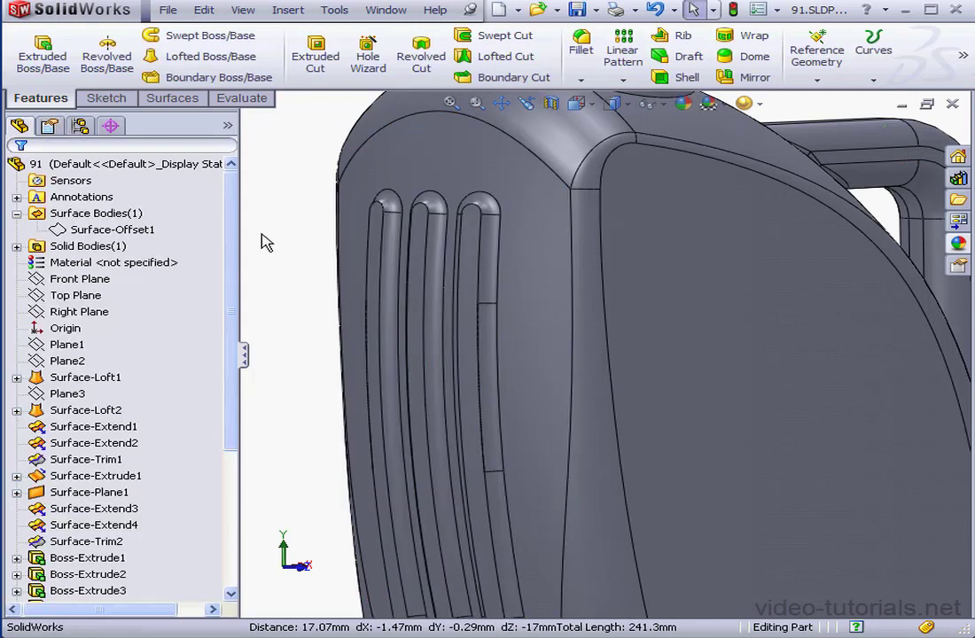
# Add a 4 mm constant-radius fillet to the outer top edges of the three ribs
pyautogui.click(581, 45)
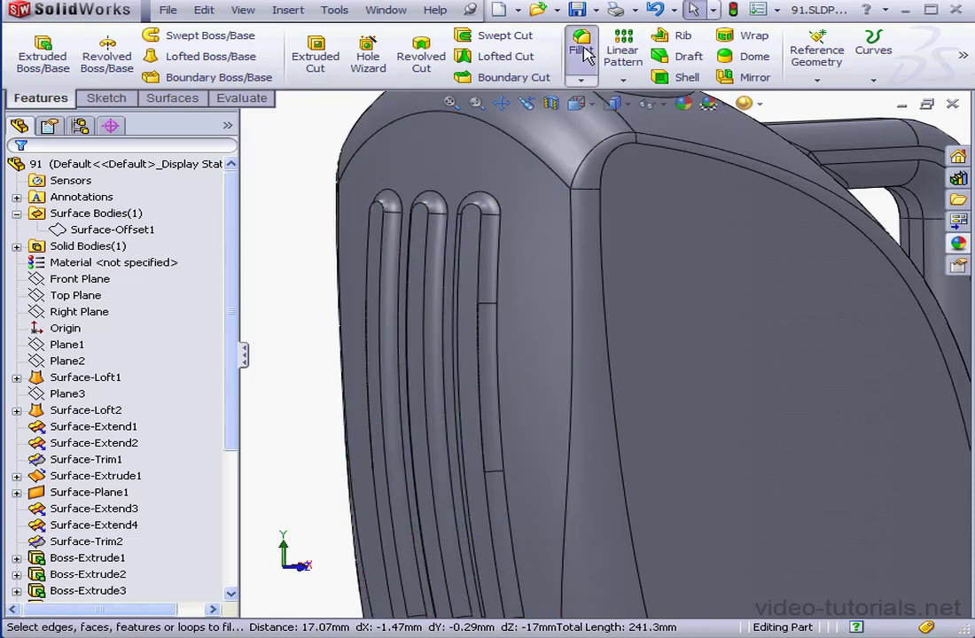
pyautogui.click(475, 284)
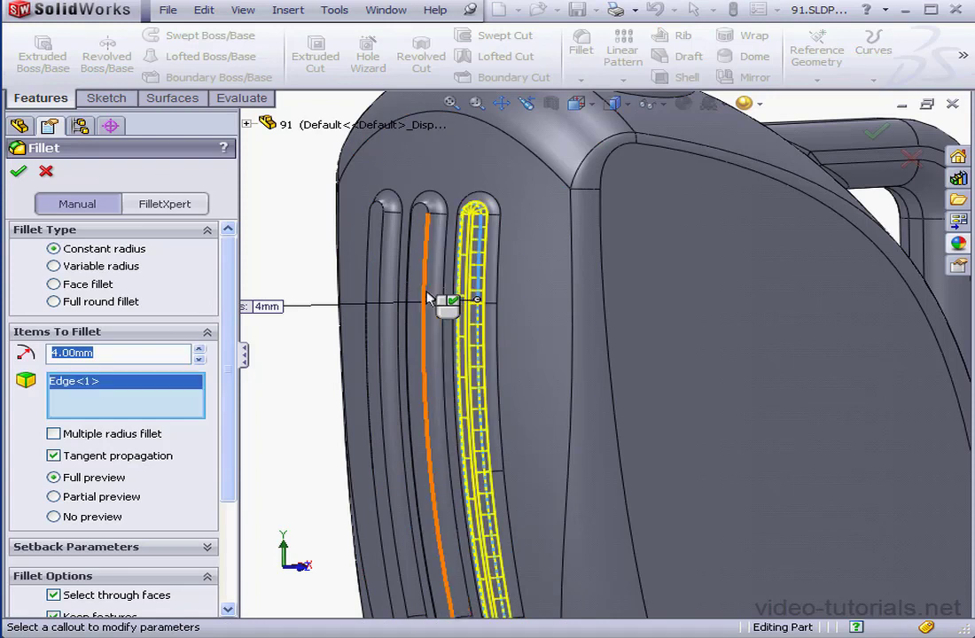
pyautogui.click(422, 290)
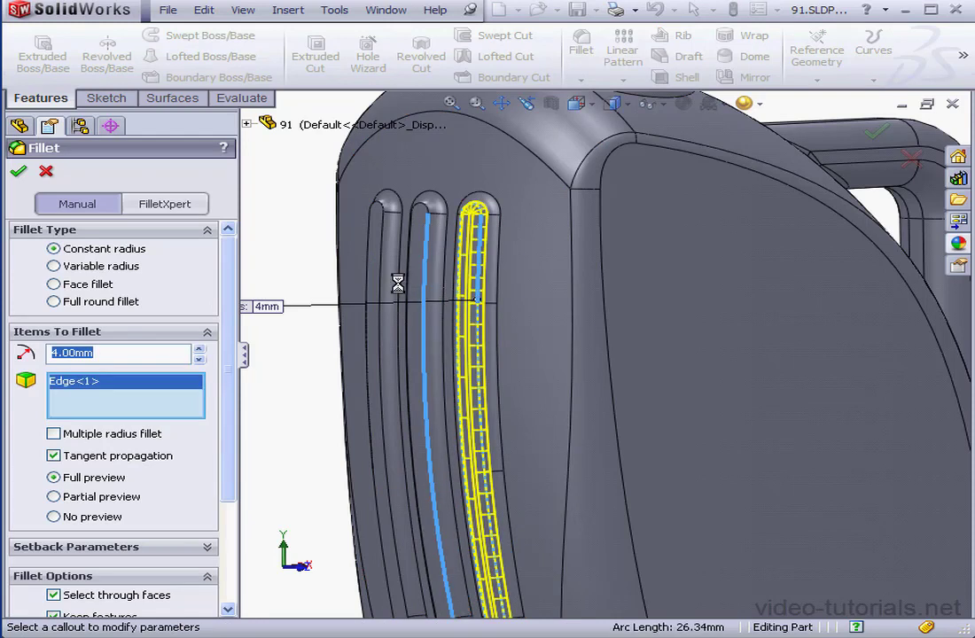
pyautogui.click(383, 290)
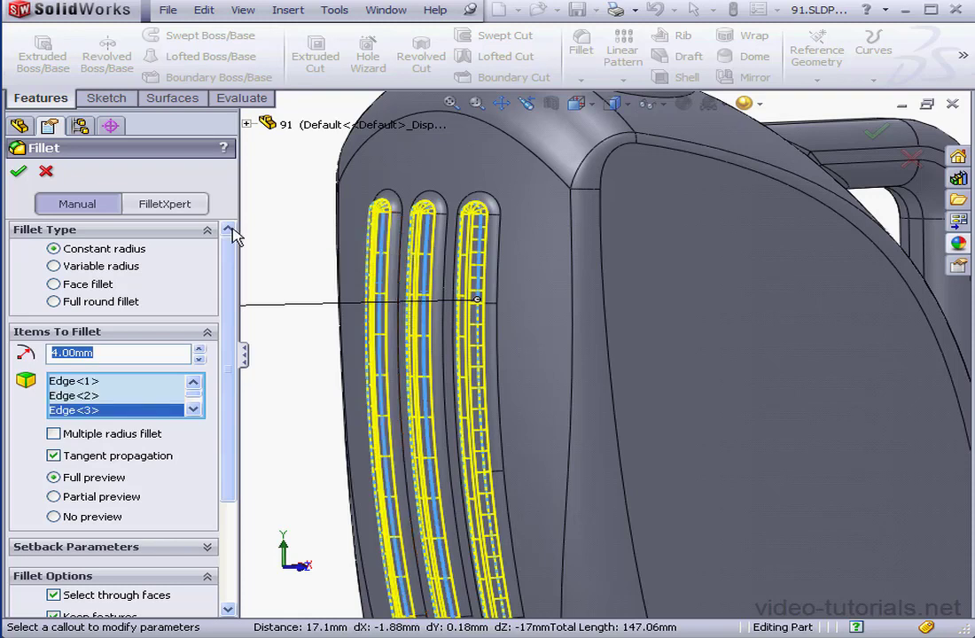
pyautogui.click(19, 171)
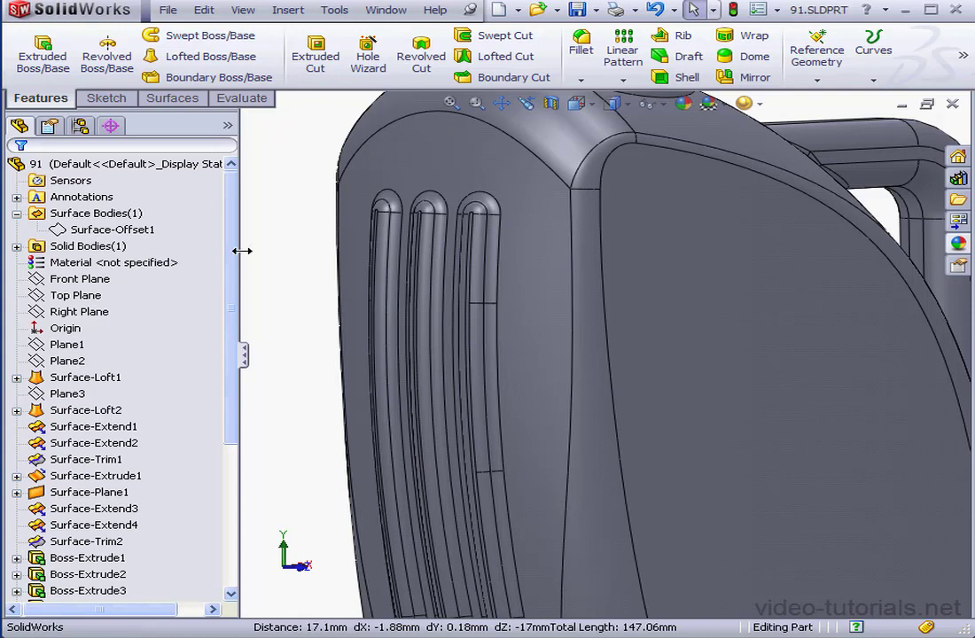
# Suppress Fillet6 and Fillet7, the two 4 mm fillets on the three grip ribs
pyautogui.scroll(-5, 241, 349)
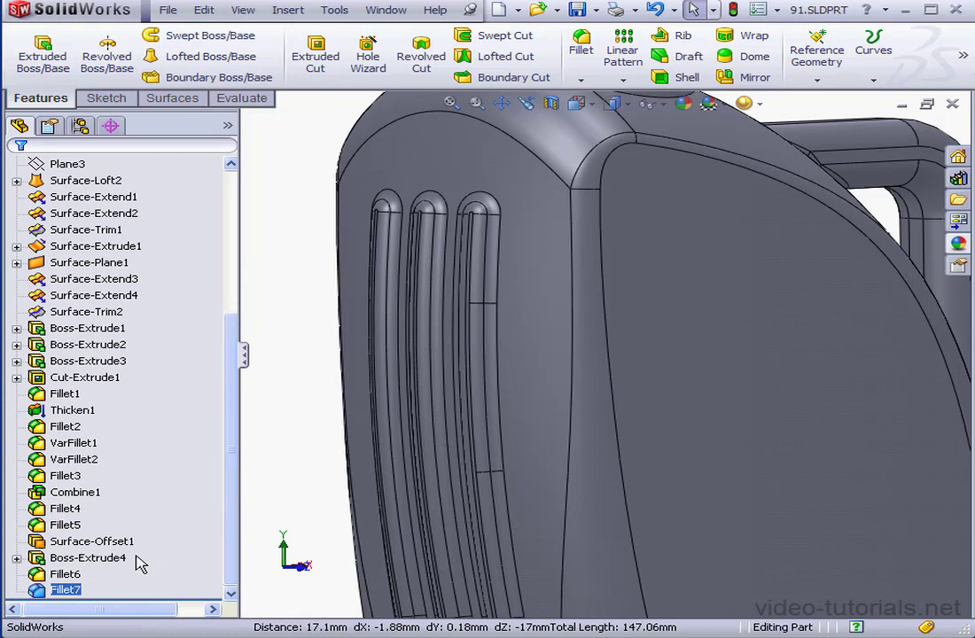
pyautogui.keyDown('ctrl'); pyautogui.click(66, 573); pyautogui.keyUp('ctrl')
pyautogui.rightClick(85, 575)
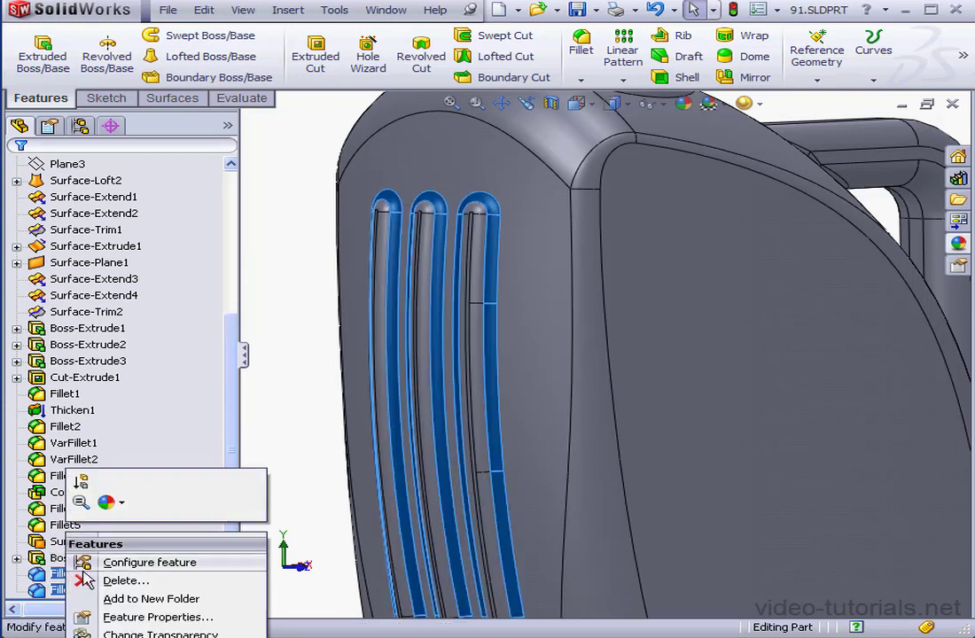
pyautogui.click(81, 482)
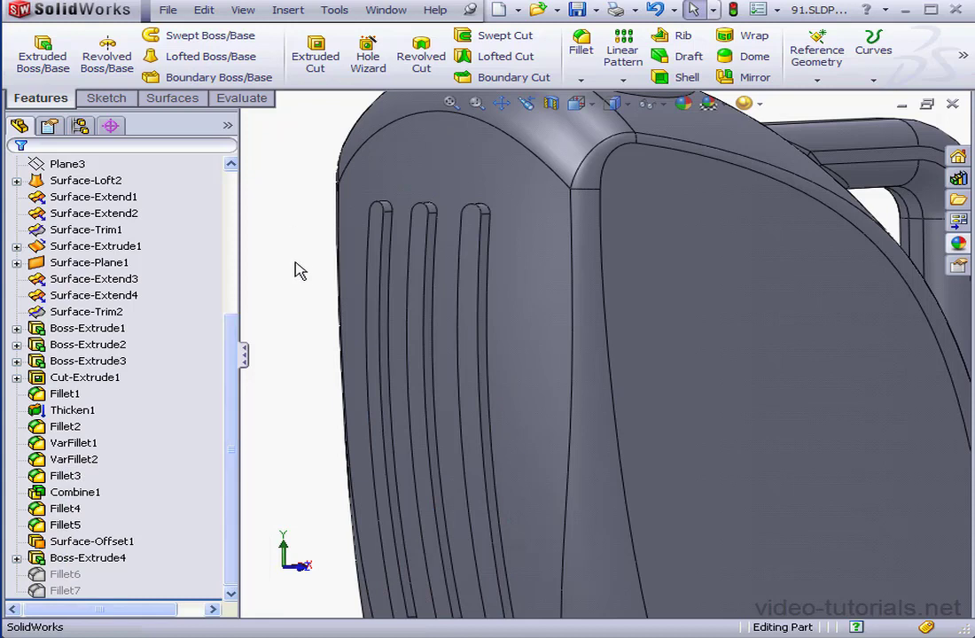
# Fillet the base and outer edges of the rib nearest the bottle's side face together at 4 mm, repairing the feature with FeatureXpert
pyautogui.click(585, 55)
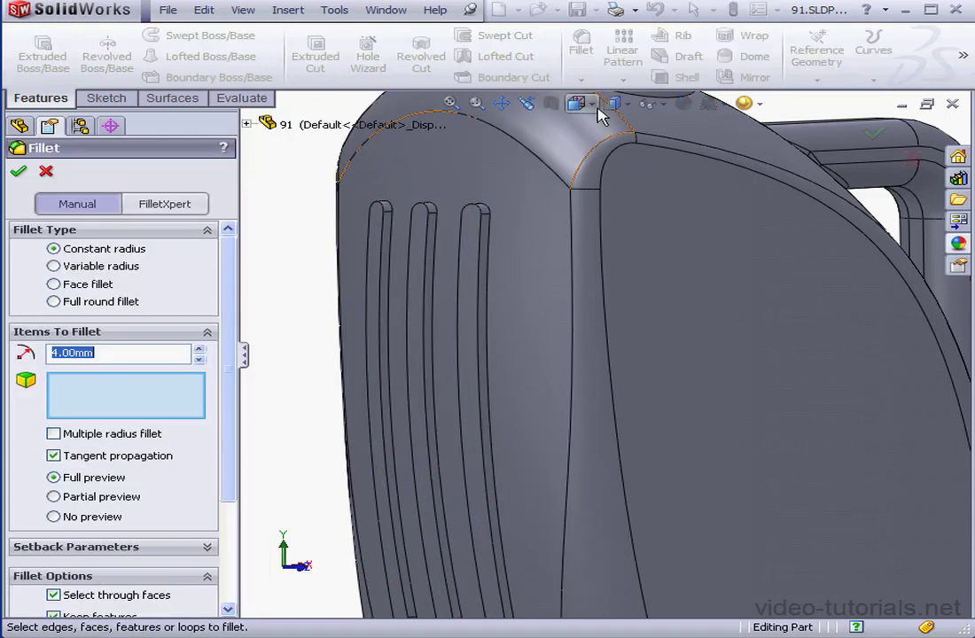
pyautogui.click(488, 266)
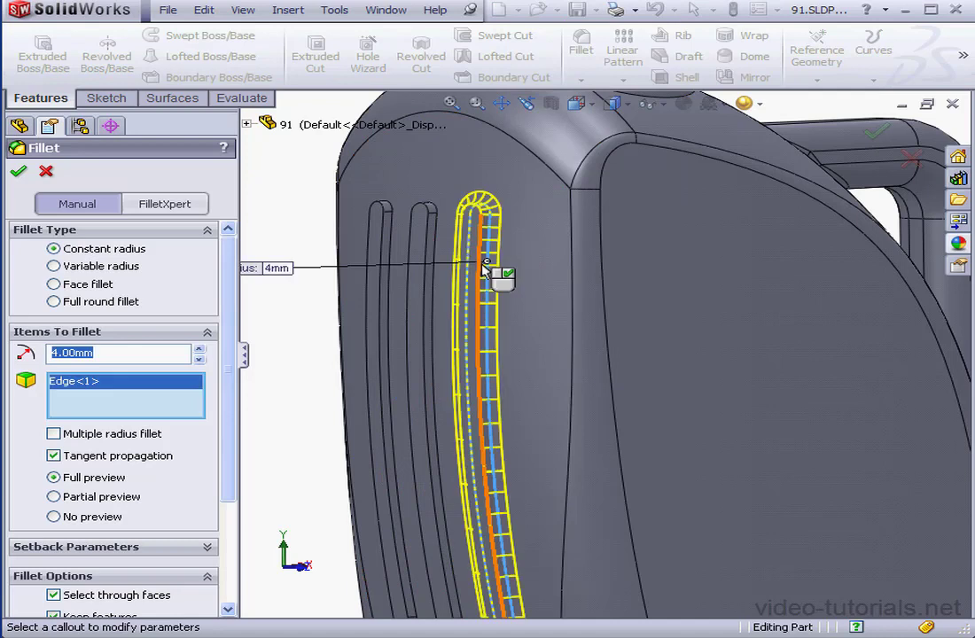
pyautogui.click(478, 272)
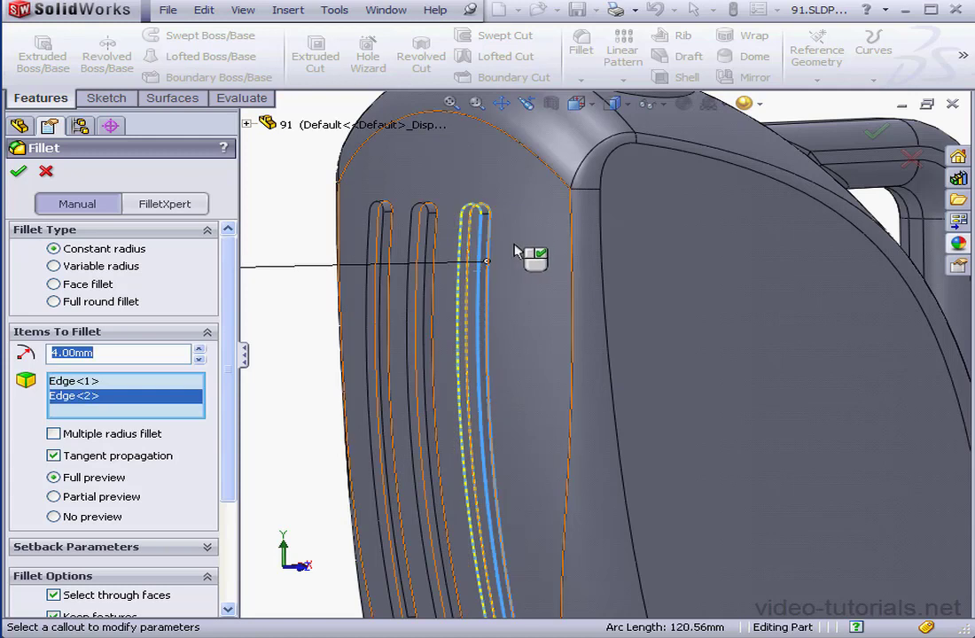
pyautogui.click(19, 172)
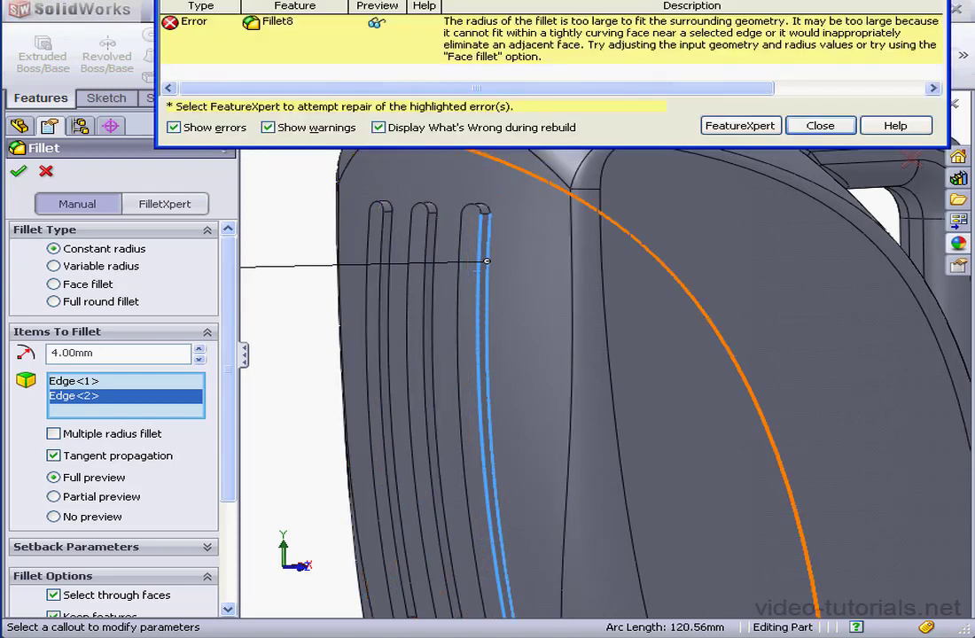
pyautogui.moveTo(572, 33); pyautogui.dragTo(562, 54)
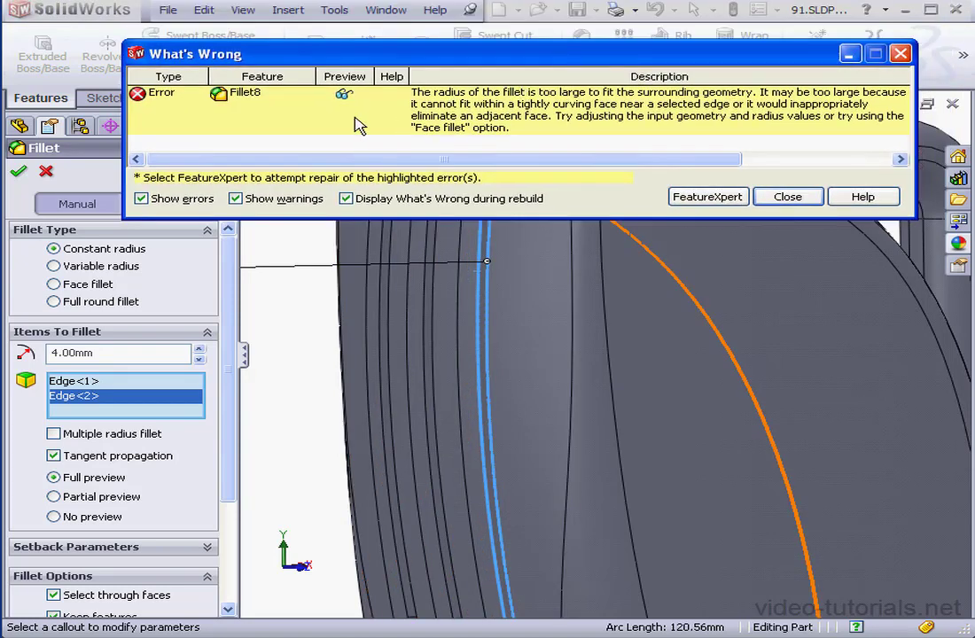
pyautogui.click(714, 197)
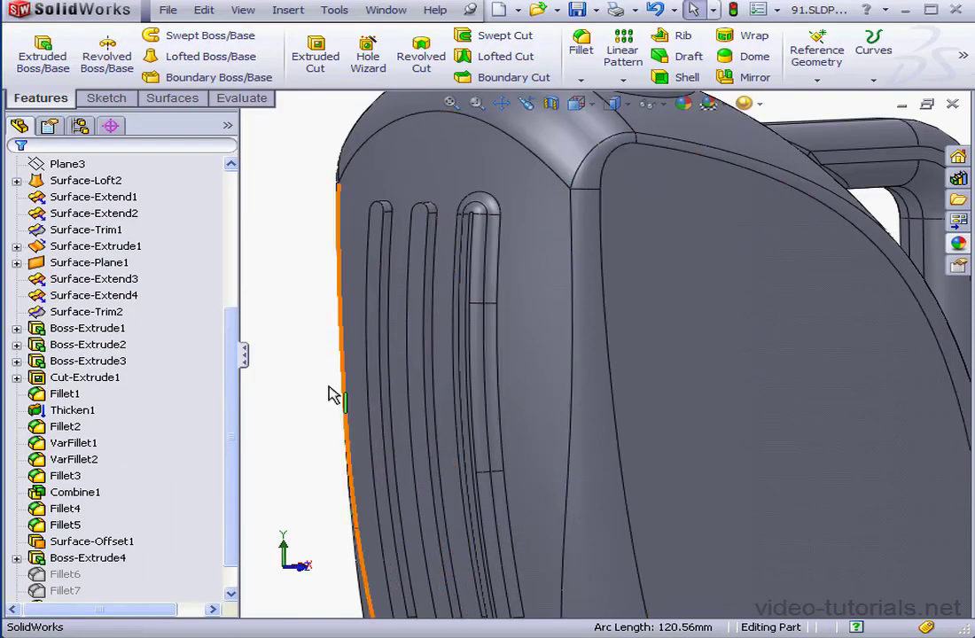
# Examine the radius and selected items in the definitions of Fillet8 and Fillet9, leaving both without changes
pyautogui.scroll(-1, 237, 483)
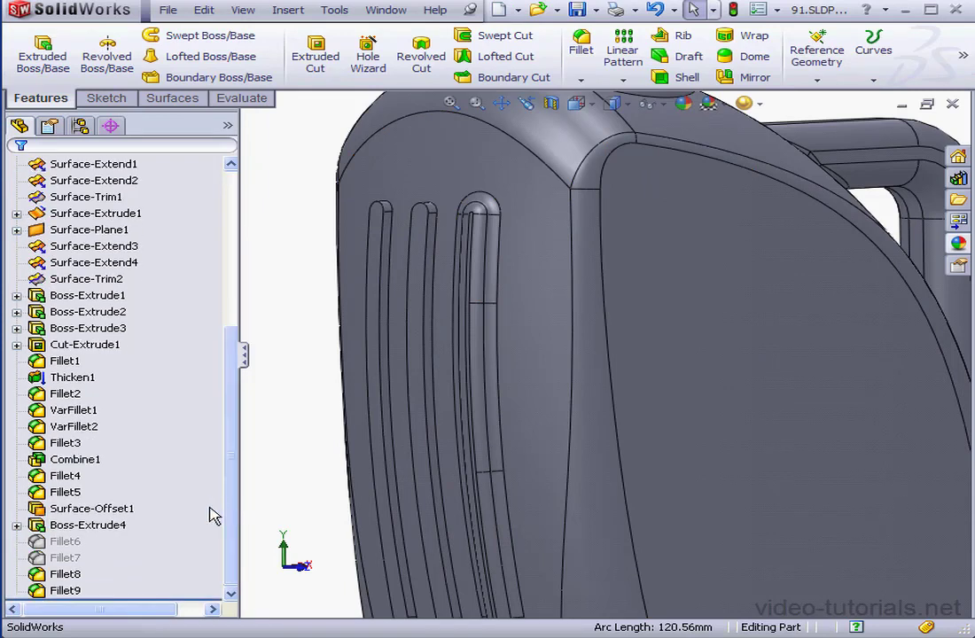
pyautogui.click(78, 575)
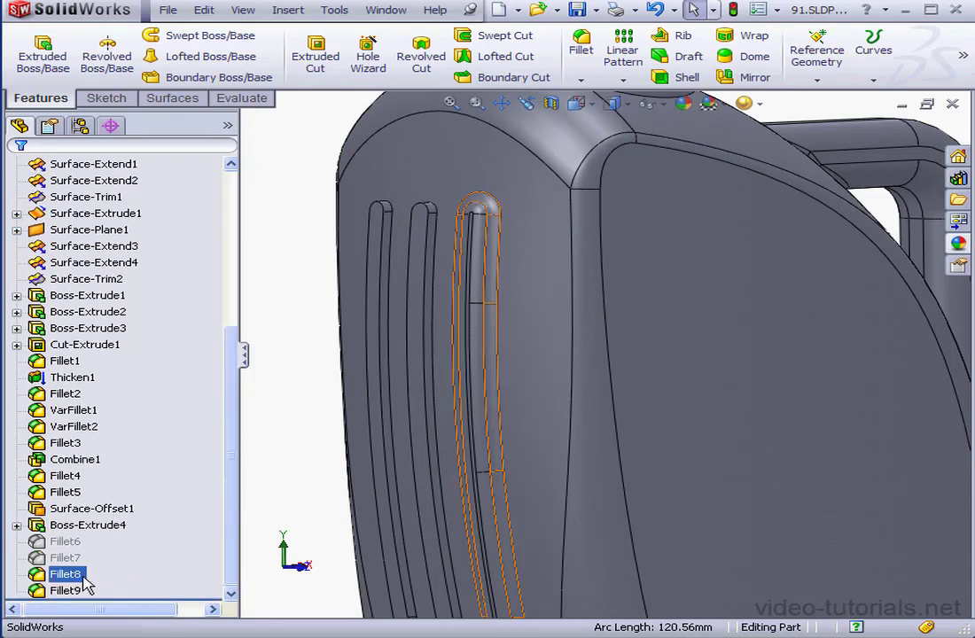
pyautogui.rightClick(74, 578)
pyautogui.click(83, 427)
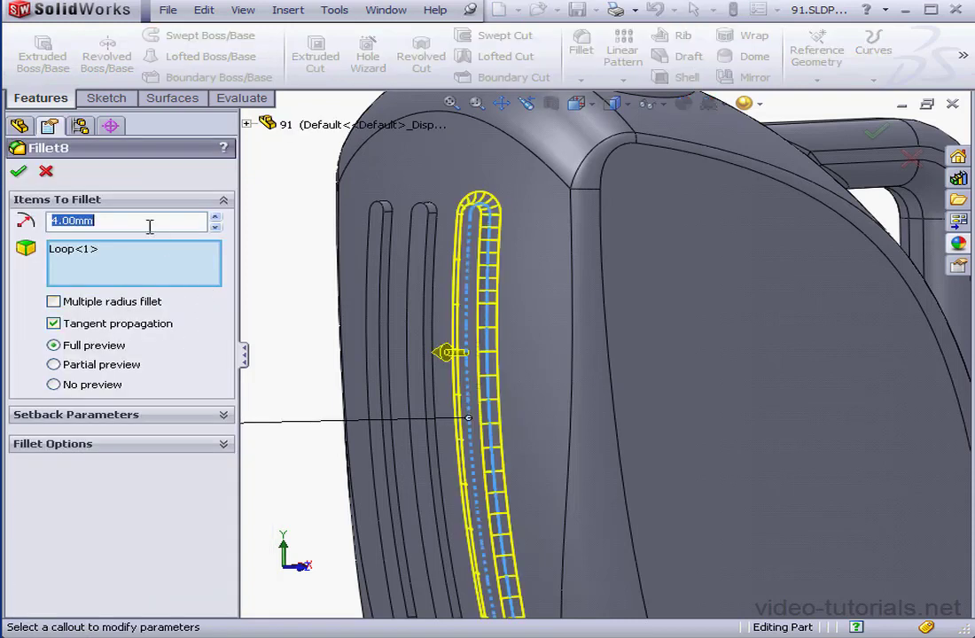
pyautogui.click(46, 171)
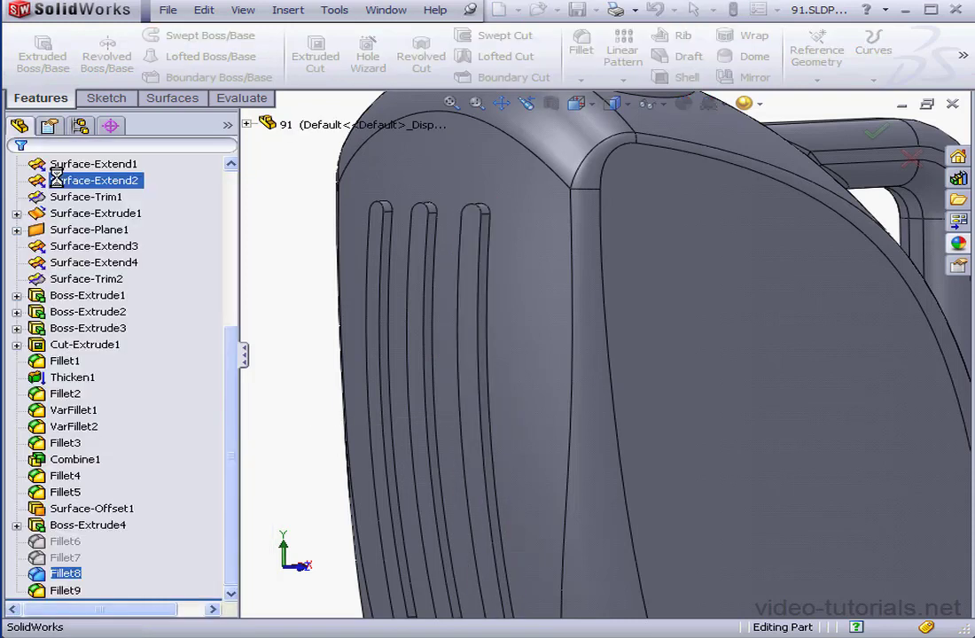
pyautogui.rightClick(64, 601)
pyautogui.click(76, 427)
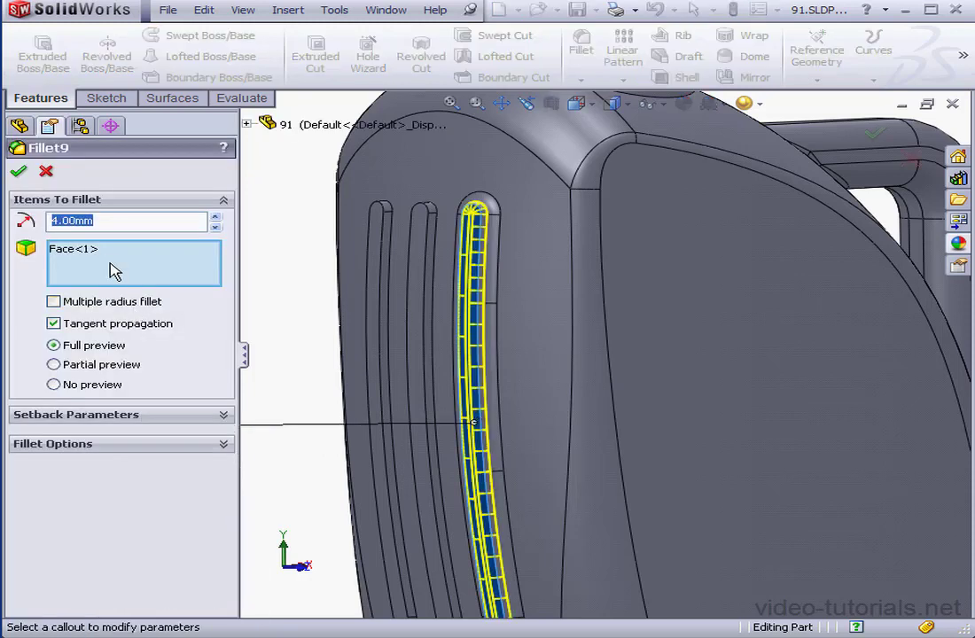
pyautogui.click(47, 172)
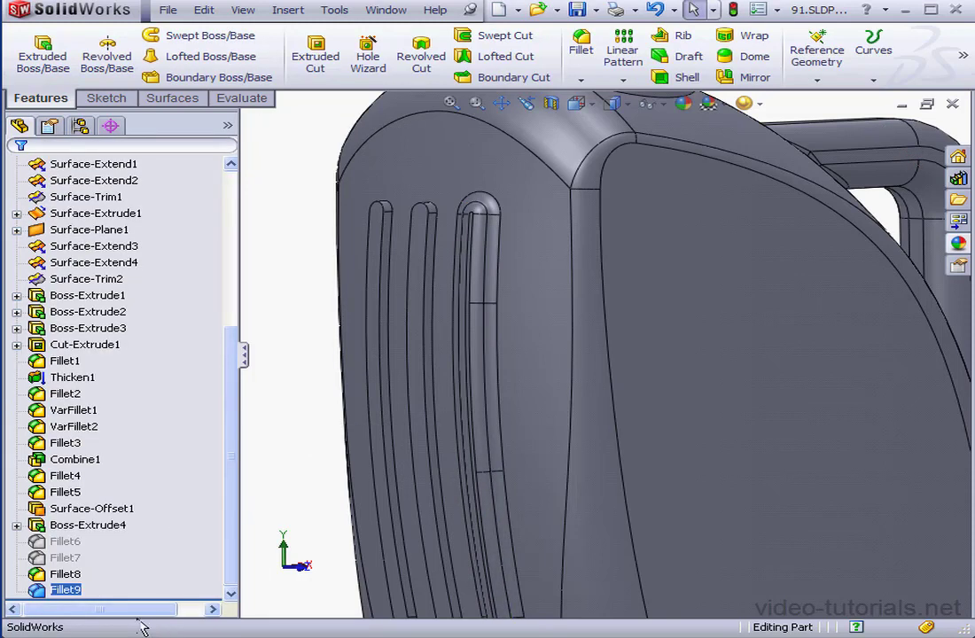
# Suppress Fillet8 and Fillet9, the two FeatureXpert fillets on the single rib
pyautogui.keyDown('ctrl'); pyautogui.click(64, 574); pyautogui.keyUp('ctrl')
pyautogui.rightClick(78, 578)
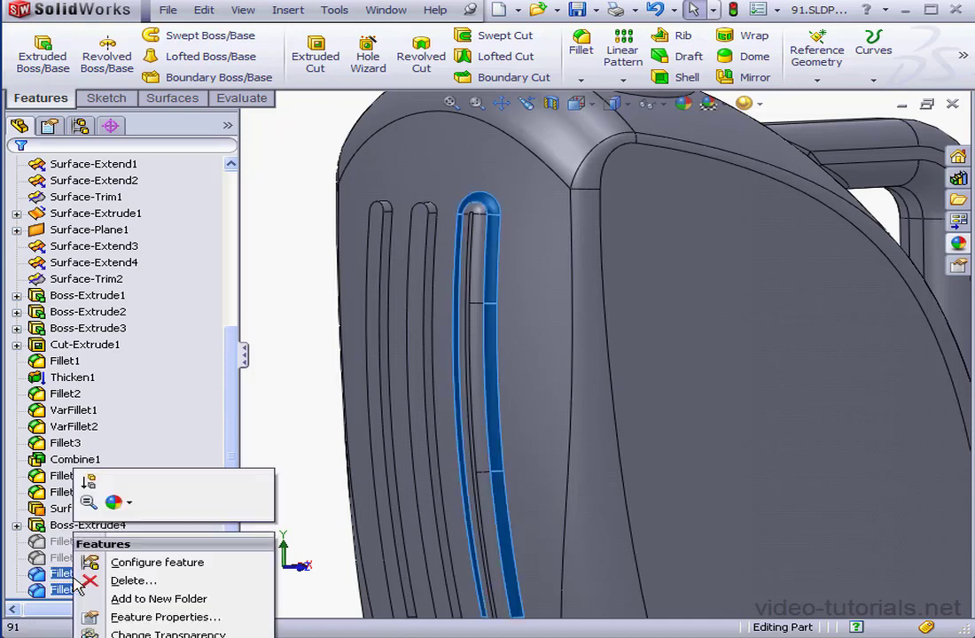
pyautogui.click(88, 482)
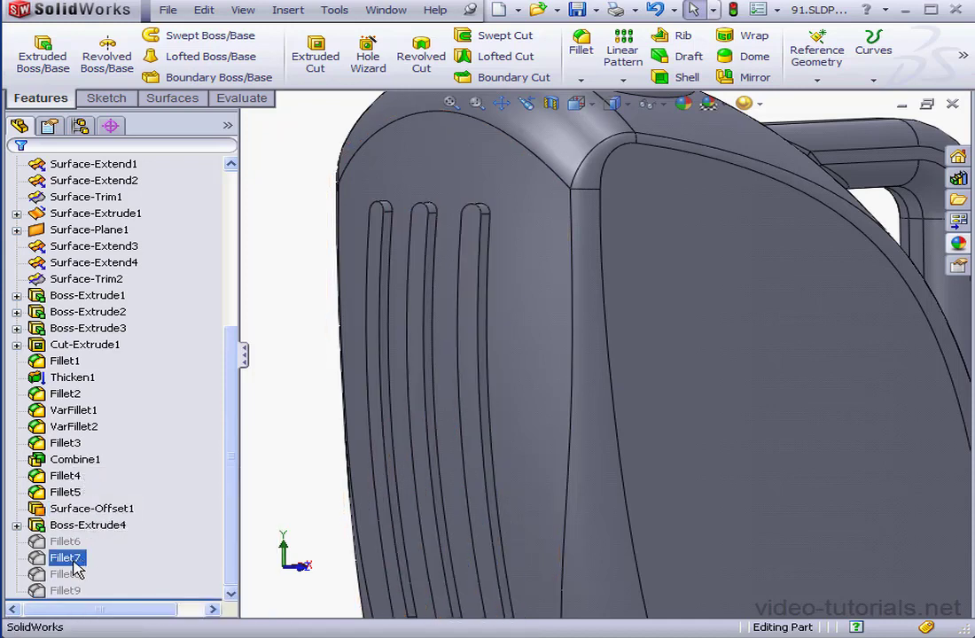
# Unsuppress Fillet6 and Fillet7 to restore the original fillets on all three ribs
pyautogui.keyDown('ctrl'); pyautogui.click(69, 541); pyautogui.keyUp('ctrl')
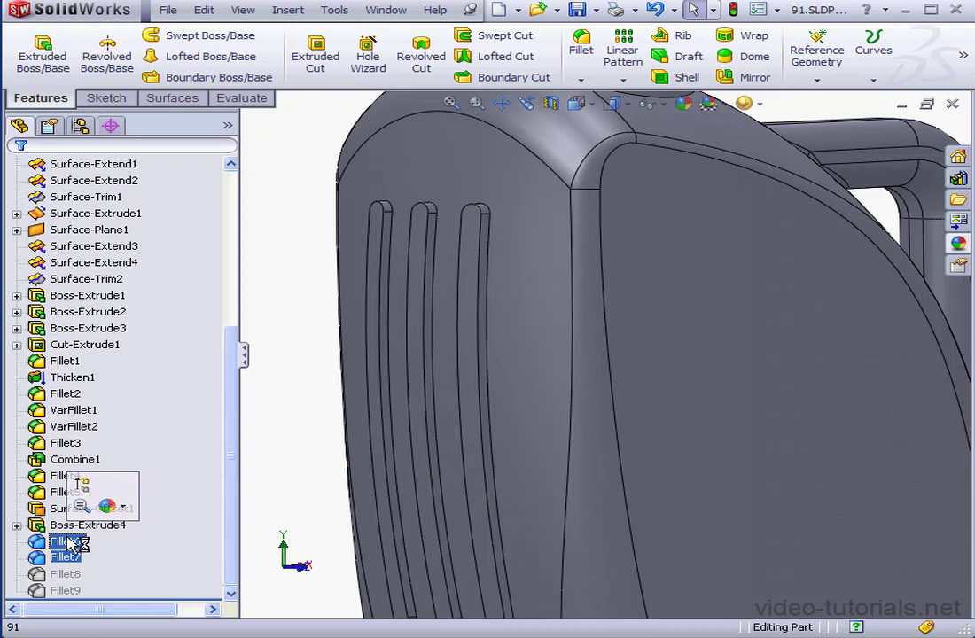
pyautogui.rightClick(71, 543)
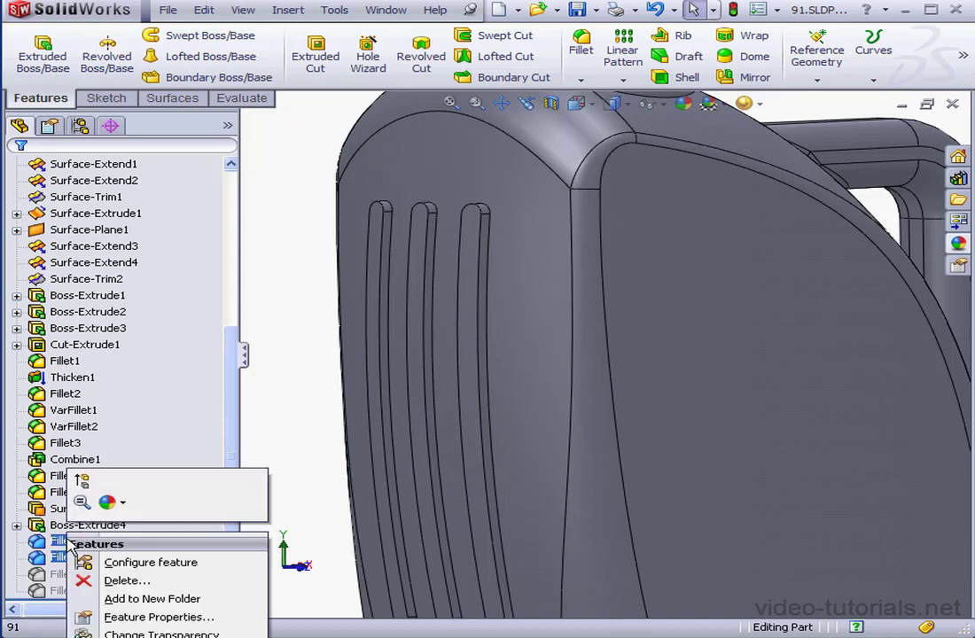
pyautogui.click(83, 481)
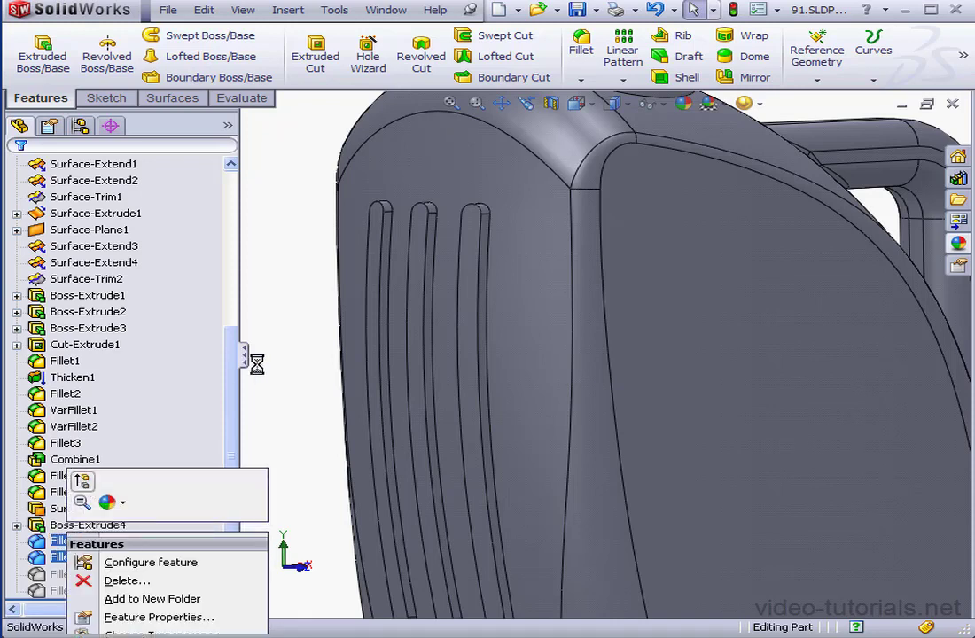